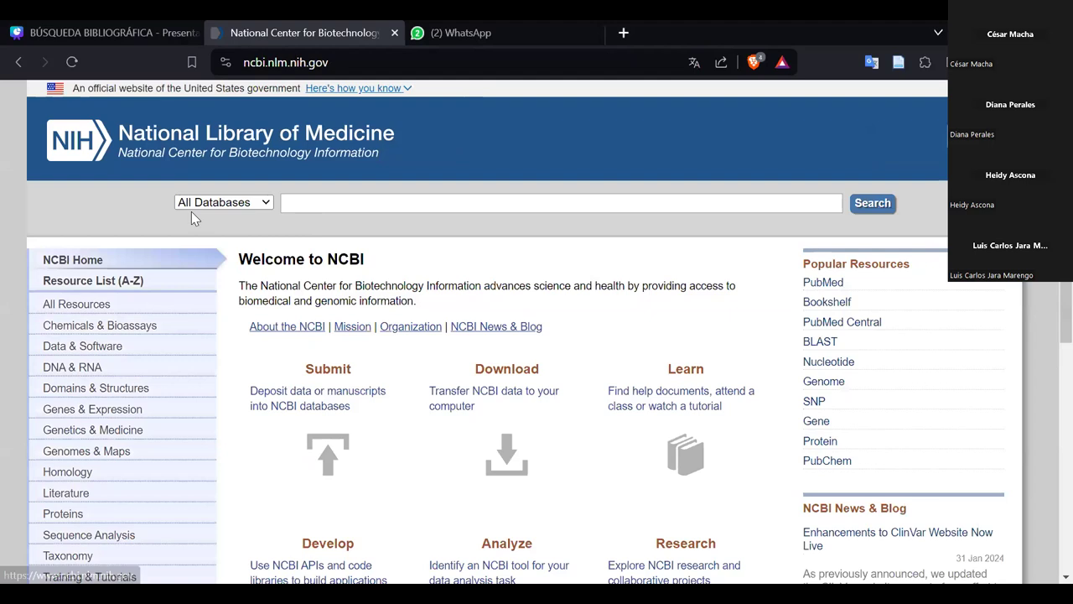
Return to PubMed, open its Advanced Search Builder and view the AND, OR and NOT options for adding terms.
{"action": "left_click", "coordinate": [19, 63]}
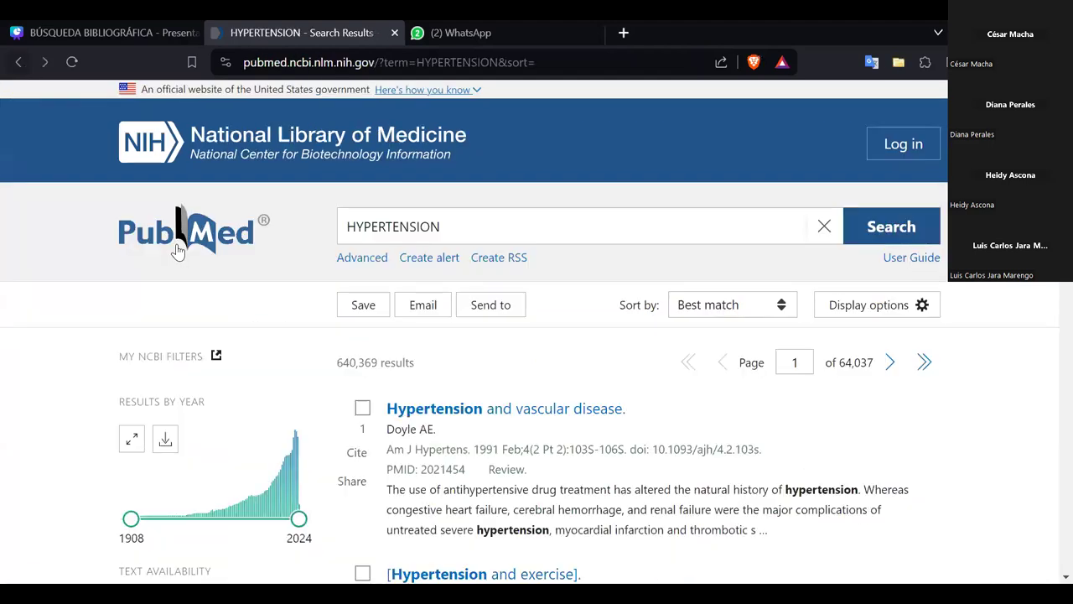
{"action": "left_click", "coordinate": [267, 242]}
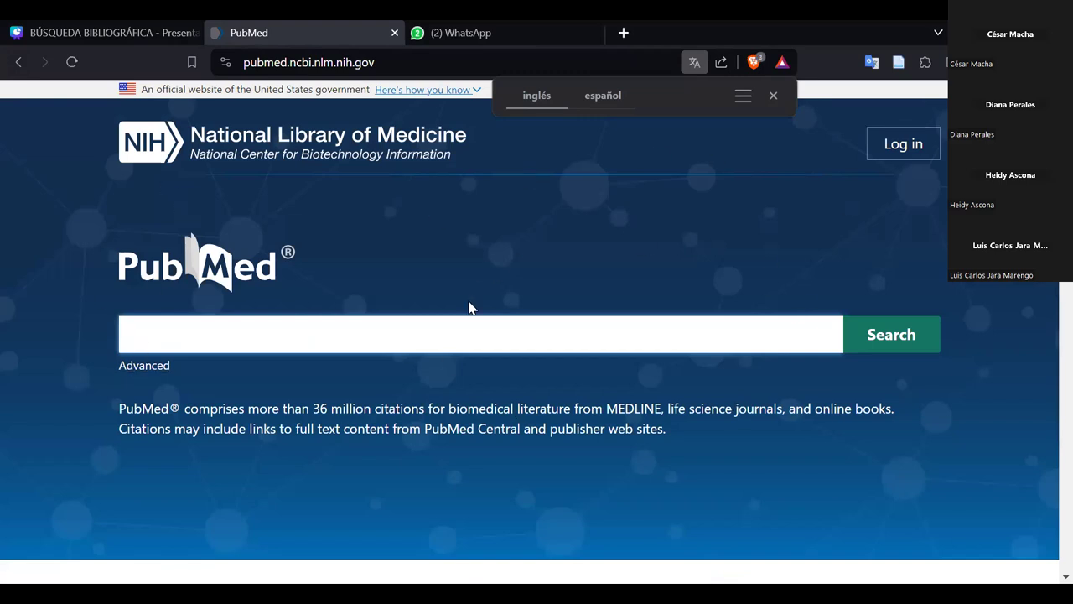
{"action": "left_click", "coordinate": [133, 368]}
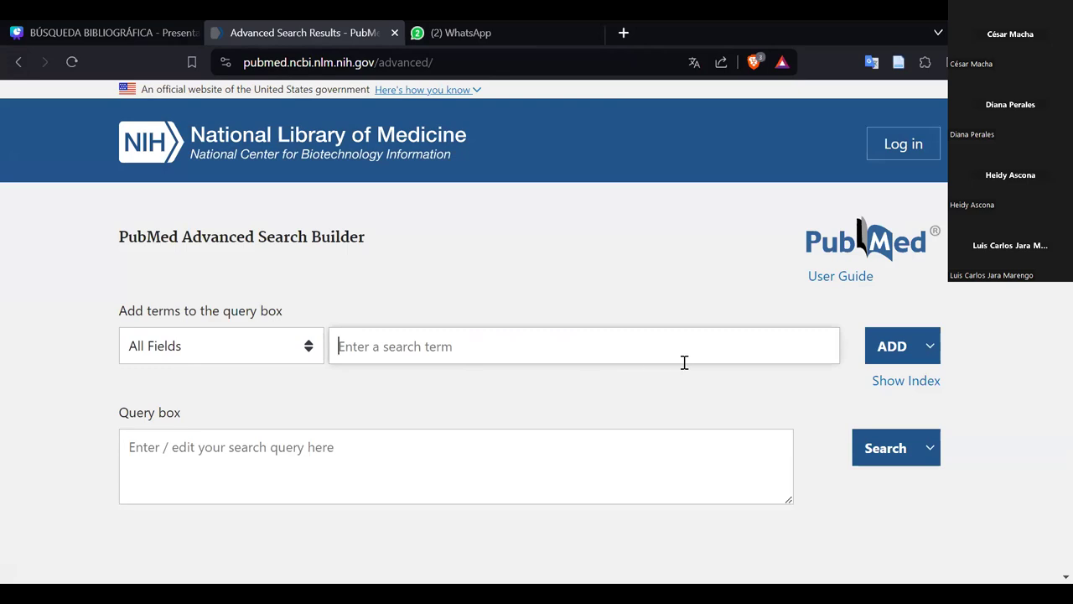
{"action": "left_click", "coordinate": [929, 356]}
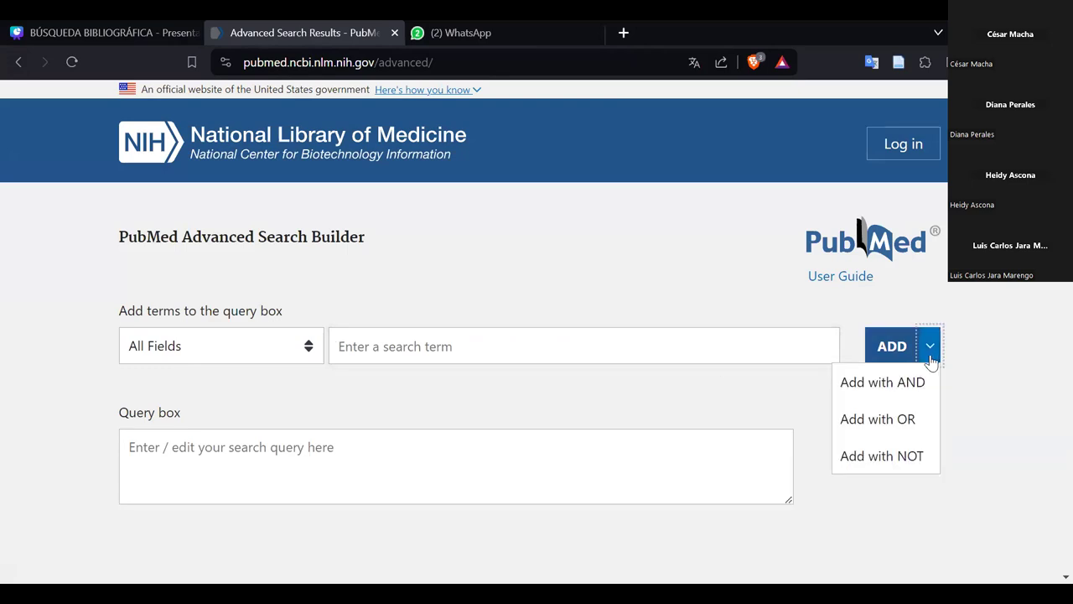
{"action": "left_click", "coordinate": [931, 356]}
{"action": "left_click", "coordinate": [933, 349]}
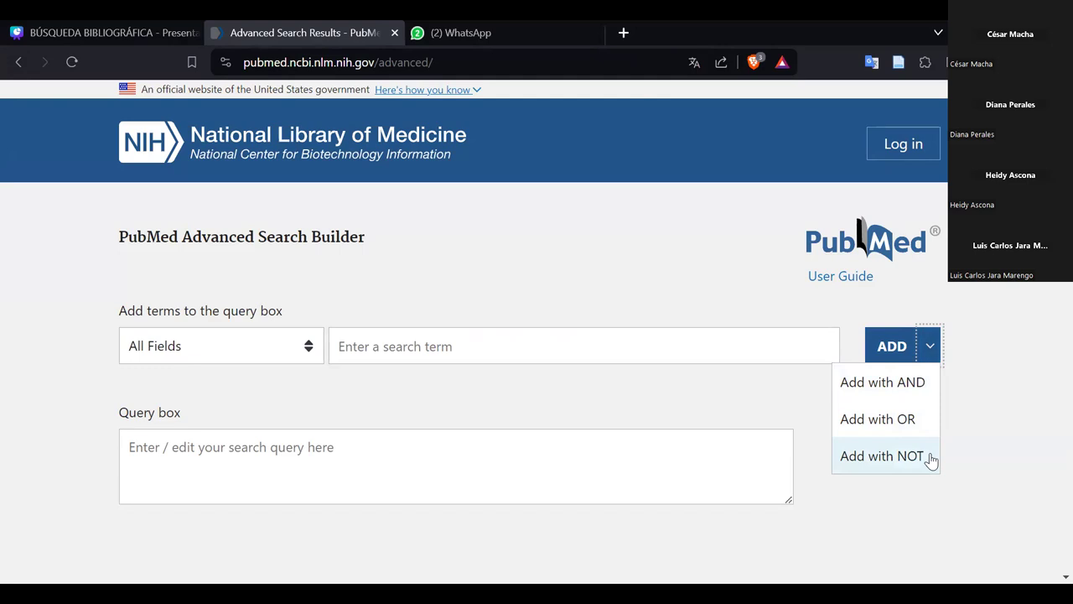
Create a DIABETES query across all fields and save it to the search history.
{"action": "left_click", "coordinate": [582, 340]}
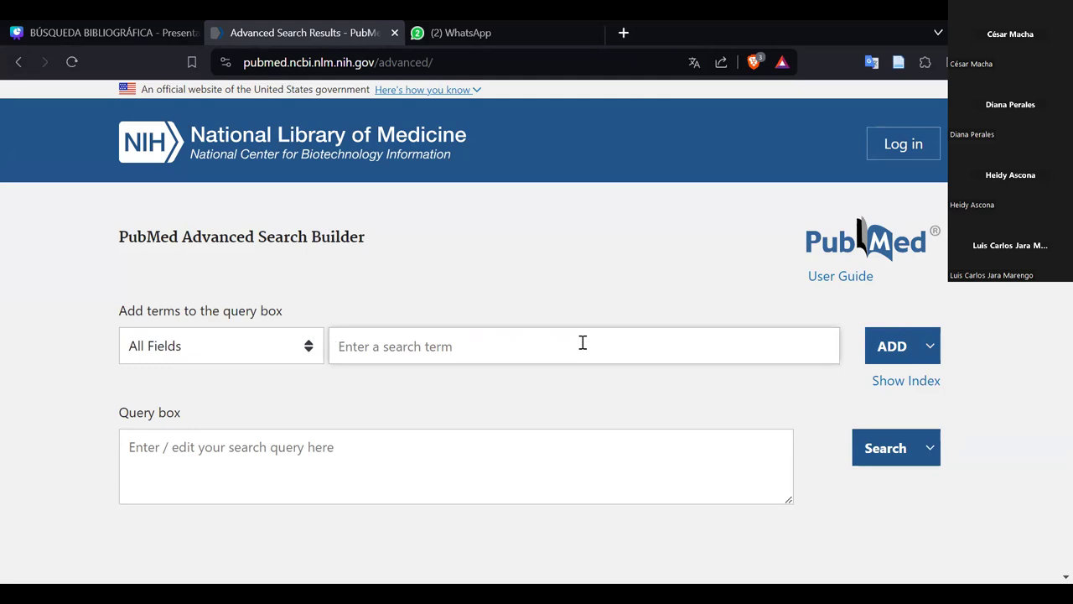
{"action": "type", "text": "DIABETES"}
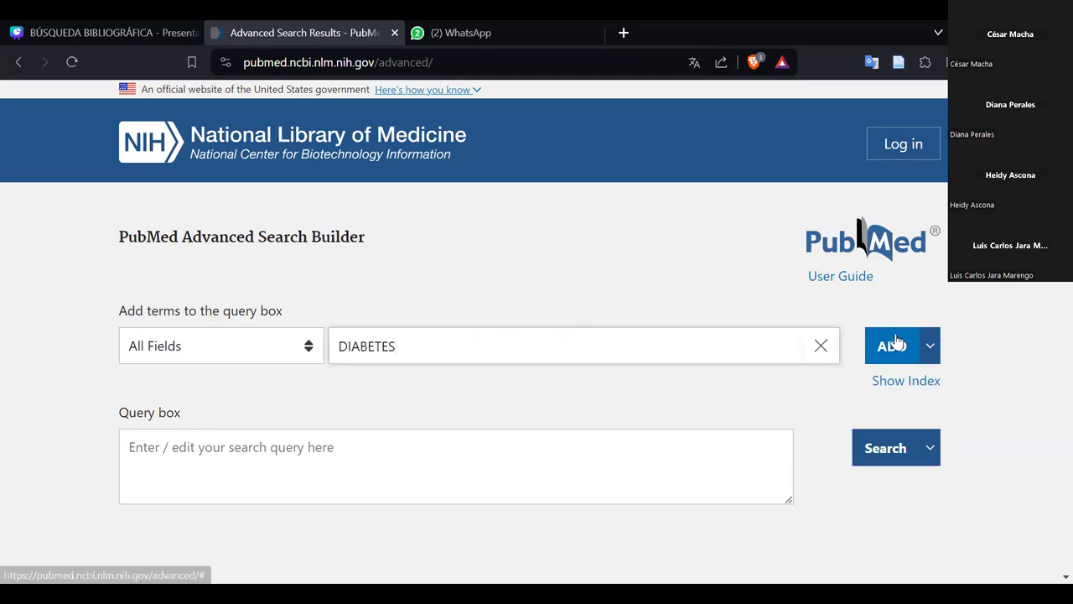
{"action": "left_click", "coordinate": [918, 448]}
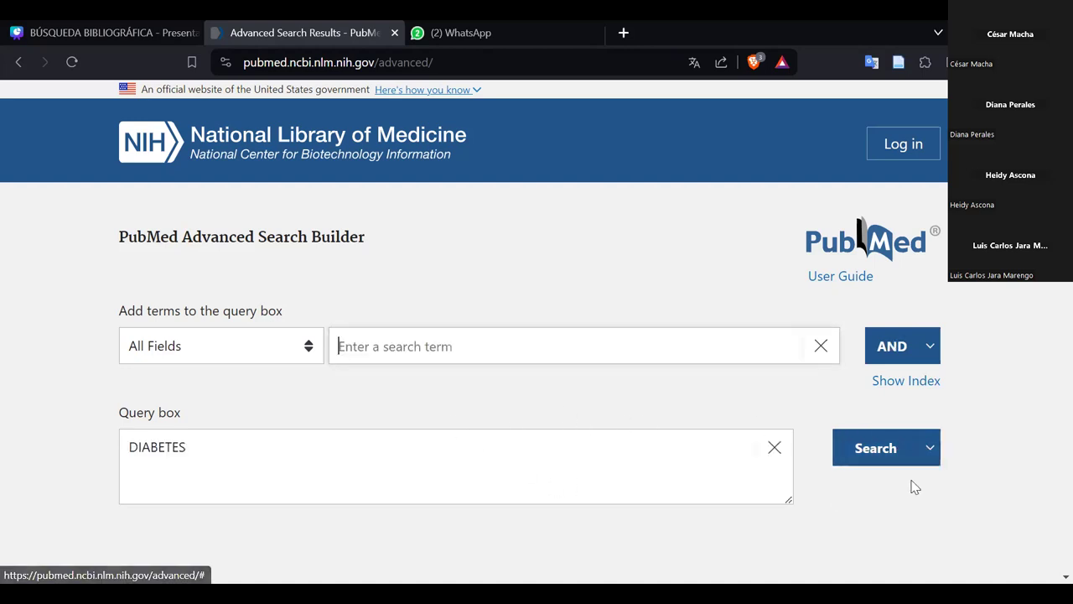
Add the term DIABETES to the emptied query box, searching all fields.
{"action": "left_click", "coordinate": [669, 346]}
{"action": "type", "text": "DIA"}
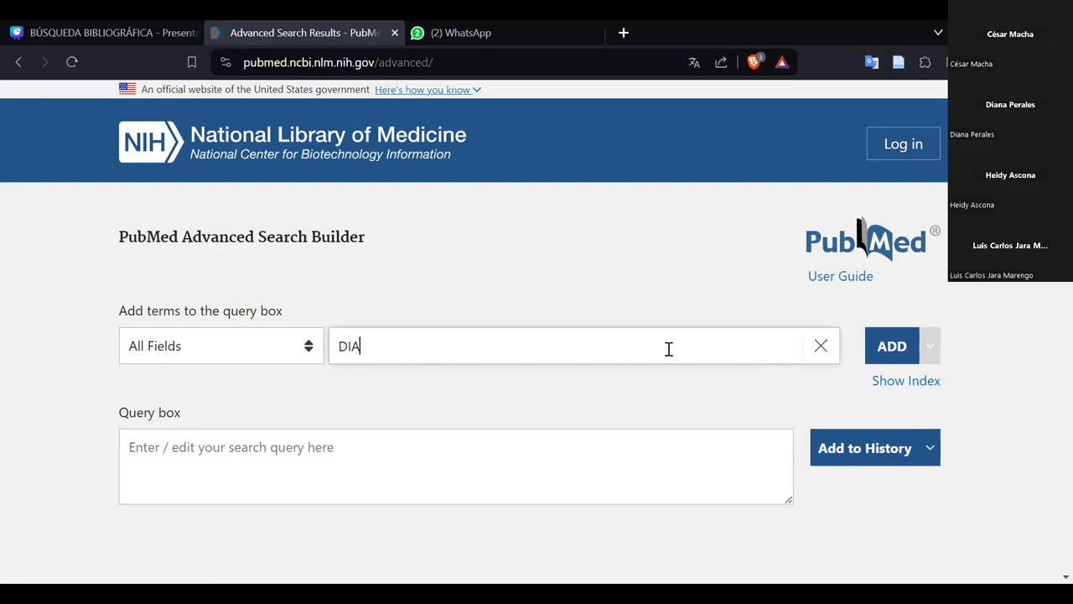
{"action": "type", "text": "BETES"}
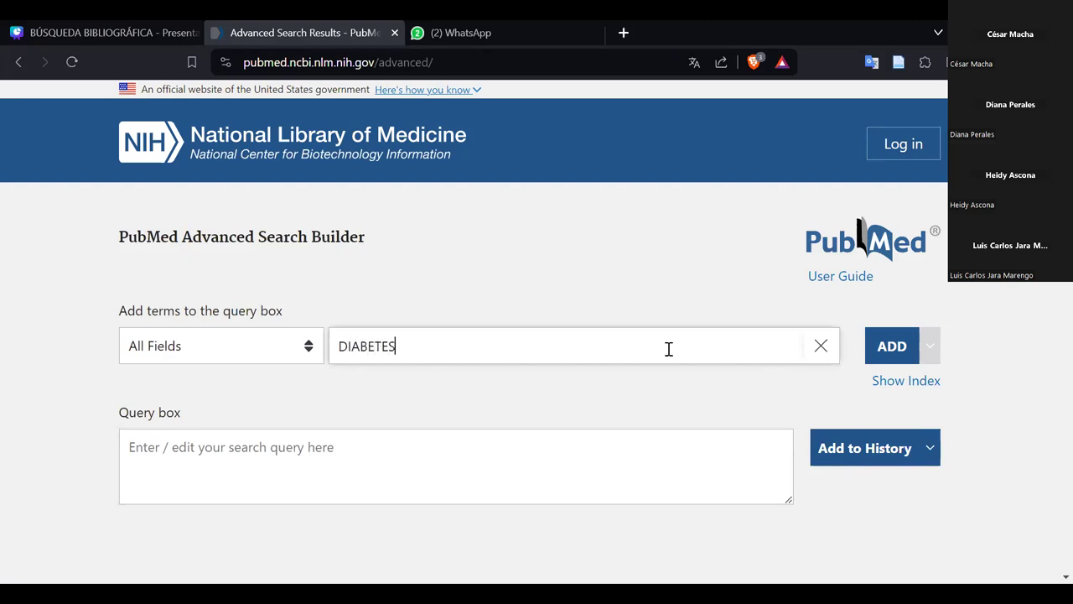
{"action": "left_click", "coordinate": [892, 346]}
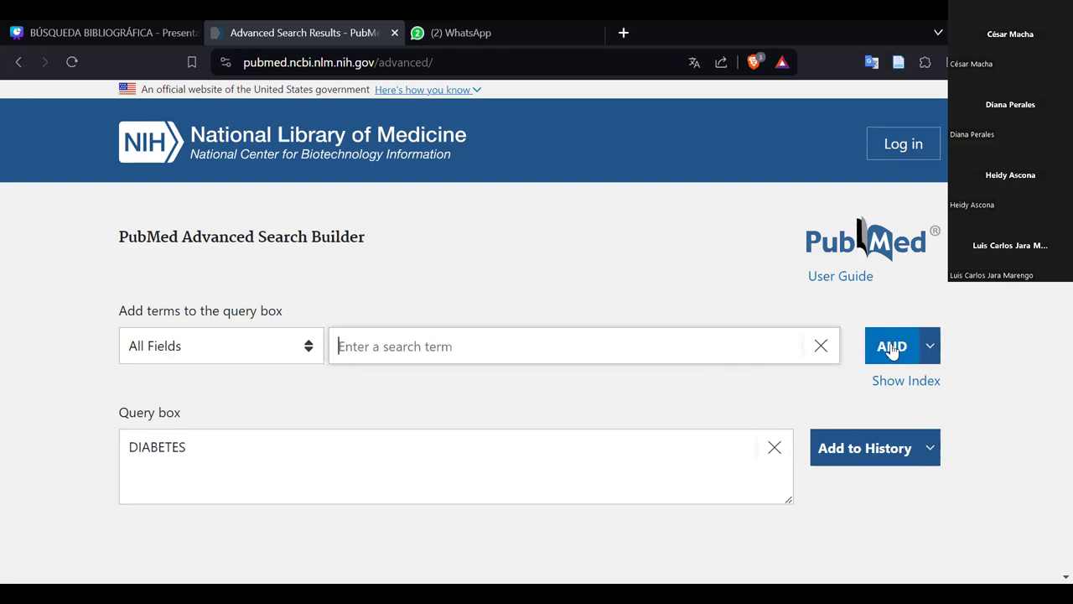
Combine PREGNANCY with the DIABETES query using the AND operator.
{"action": "left_click", "coordinate": [892, 349]}
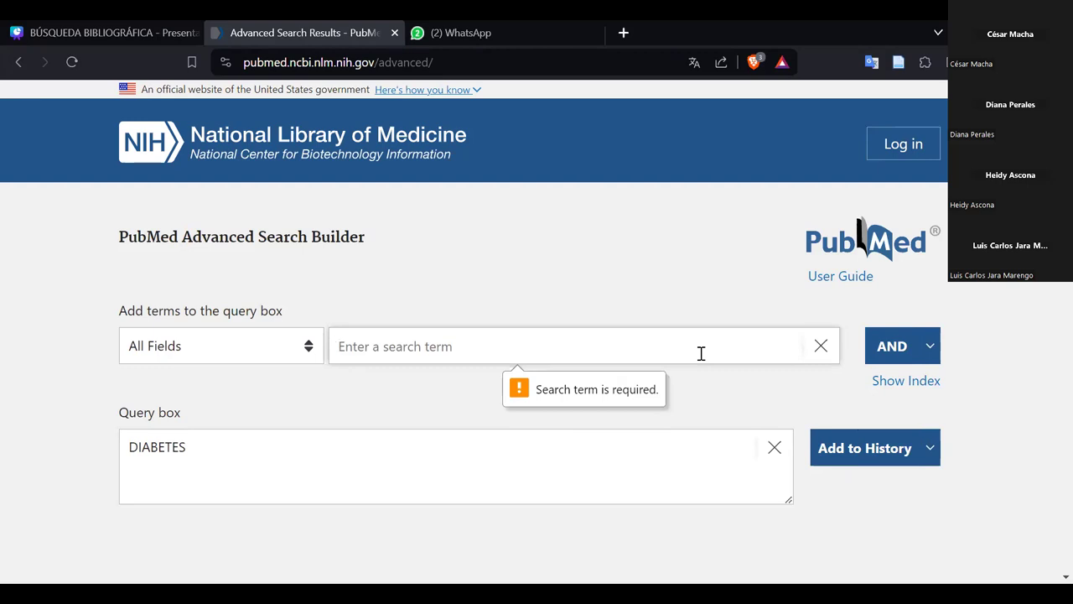
{"action": "type", "text": "PREGNAN"}
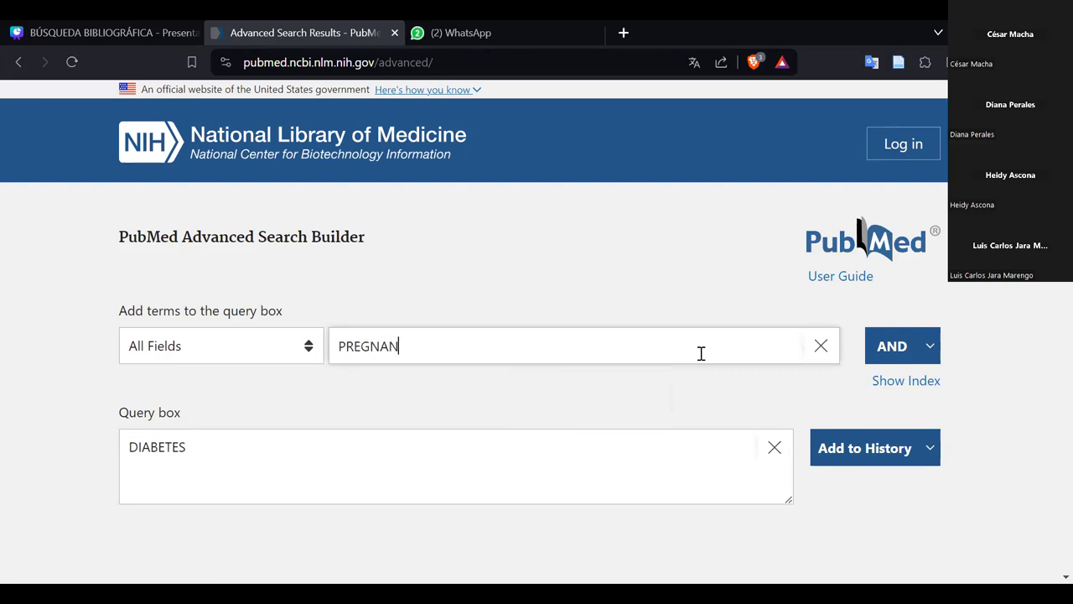
{"action": "type", "text": "CY"}
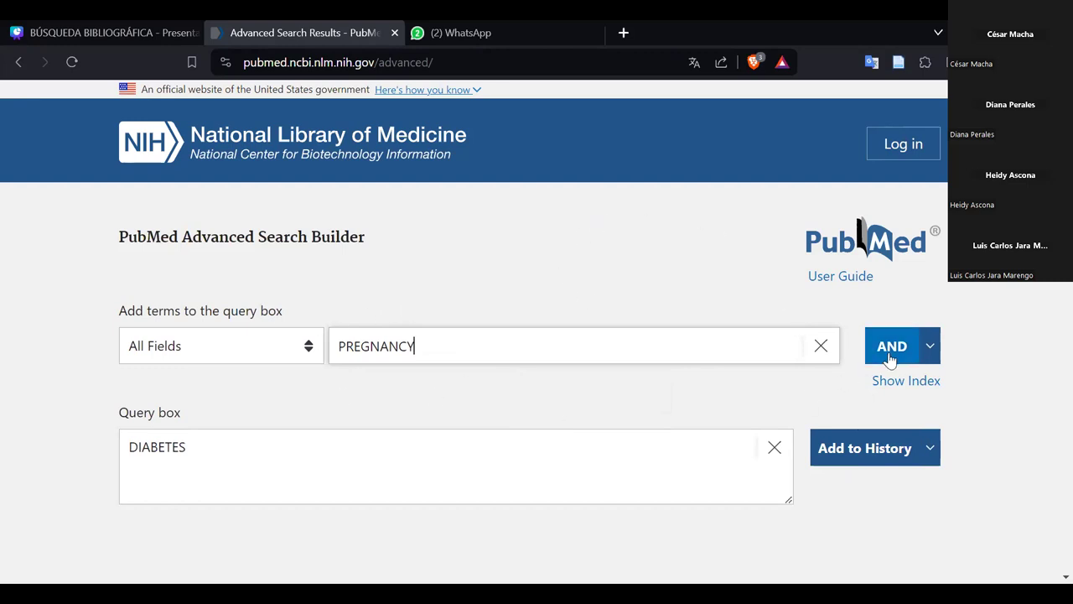
{"action": "left_click", "coordinate": [927, 352]}
{"action": "left_click", "coordinate": [911, 360]}
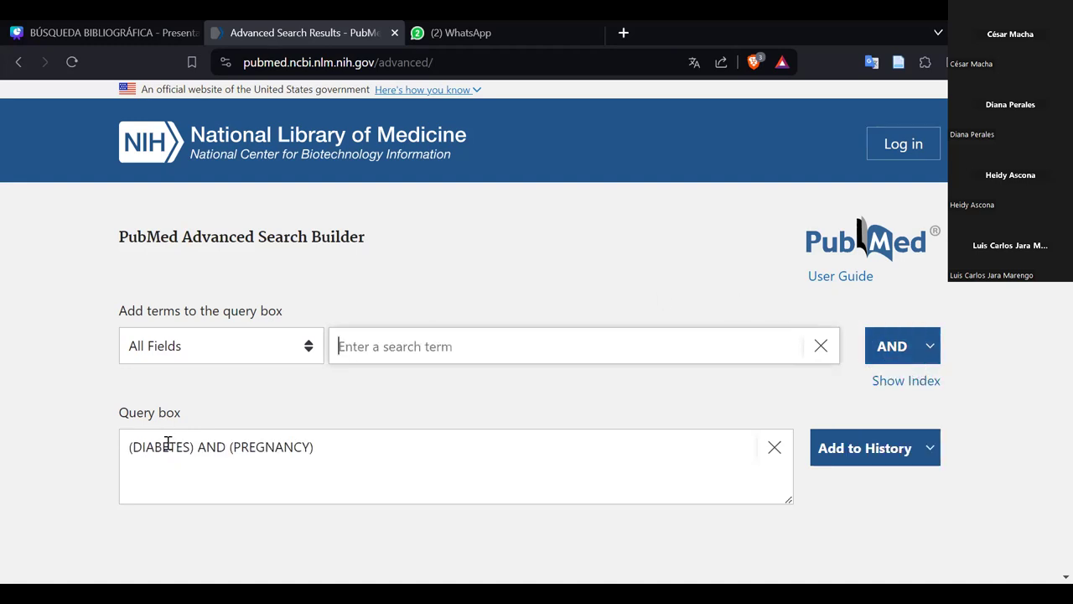
Save the query (DIABETES) AND (PREGNANCY) to the search history and view its entry.
{"action": "left_click", "coordinate": [924, 455]}
{"action": "left_click", "coordinate": [924, 454]}
{"action": "left_click", "coordinate": [931, 453]}
{"action": "scroll", "coordinate": [939, 455], "scroll_direction": "down", "scroll_amount": 3}
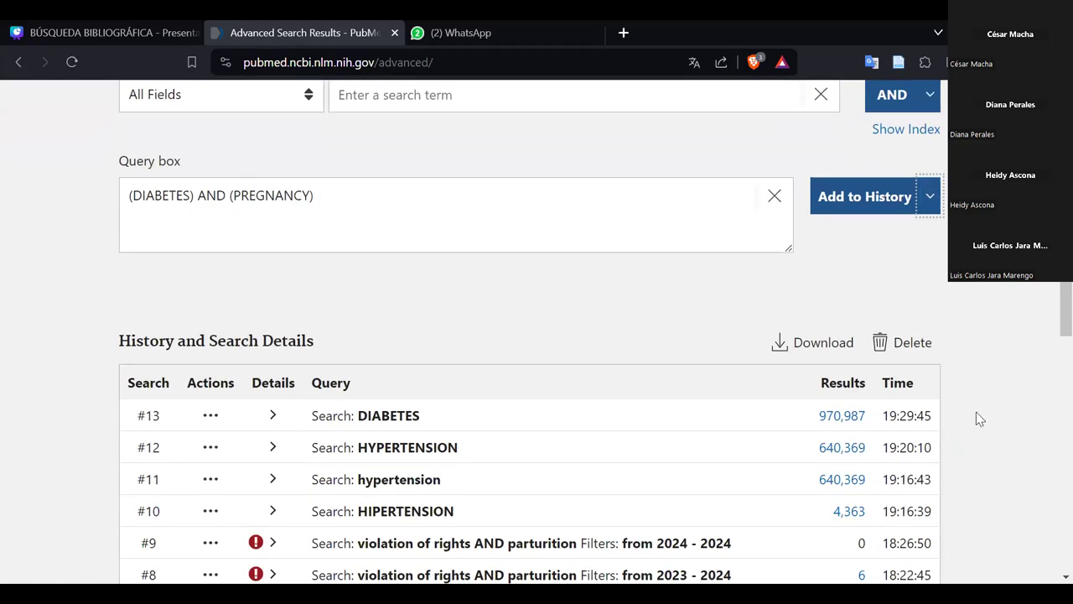
{"action": "left_click", "coordinate": [846, 206]}
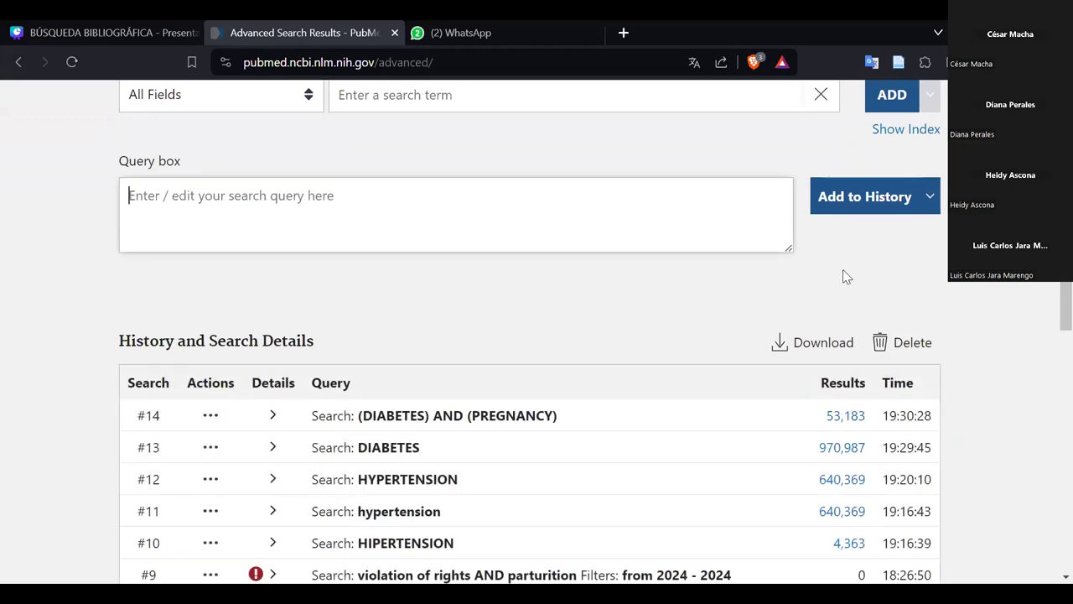
{"action": "scroll", "coordinate": [845, 276], "scroll_direction": "down", "scroll_amount": 1}
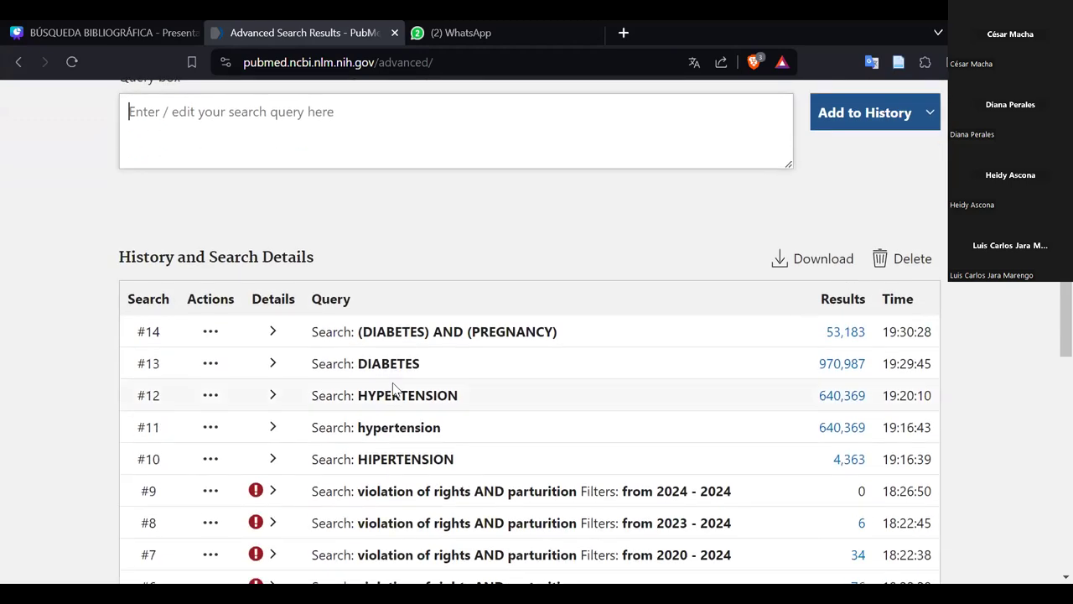
Enter PREGNANCY as a separate all-fields term and save that search to the history.
{"action": "scroll", "coordinate": [410, 377], "scroll_direction": "up", "scroll_amount": 1}
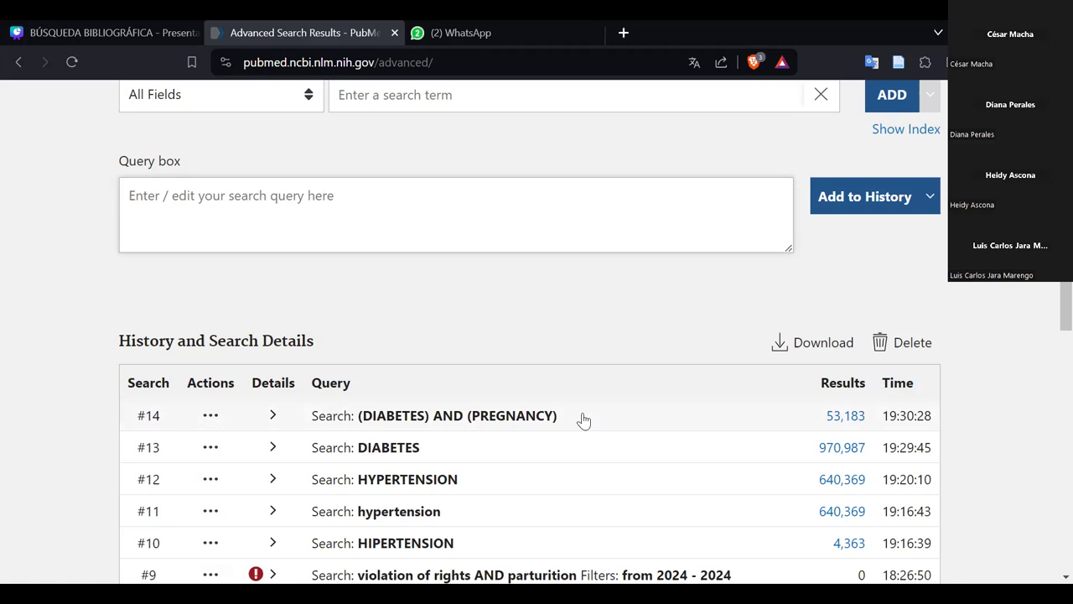
{"action": "scroll", "coordinate": [585, 420], "scroll_direction": "up", "scroll_amount": 3}
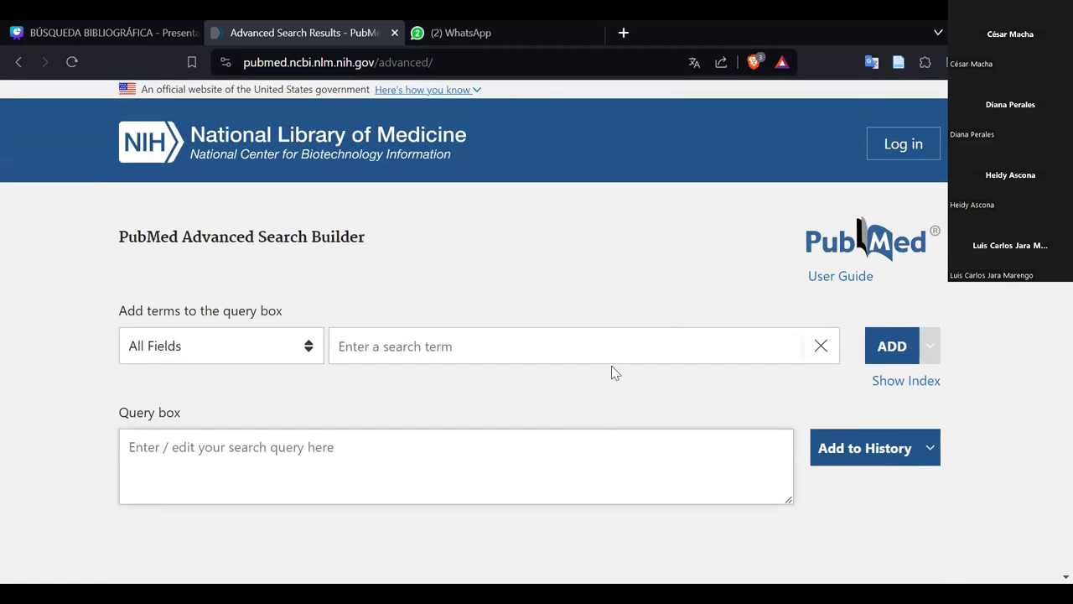
{"action": "left_click", "coordinate": [621, 339]}
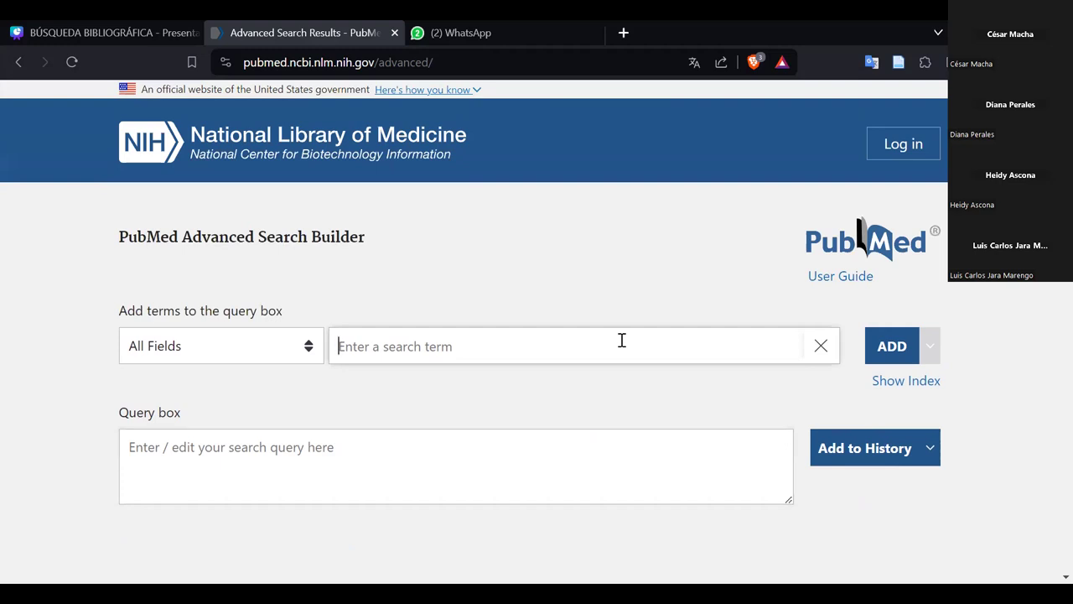
{"action": "type", "text": "PREGNANCY"}
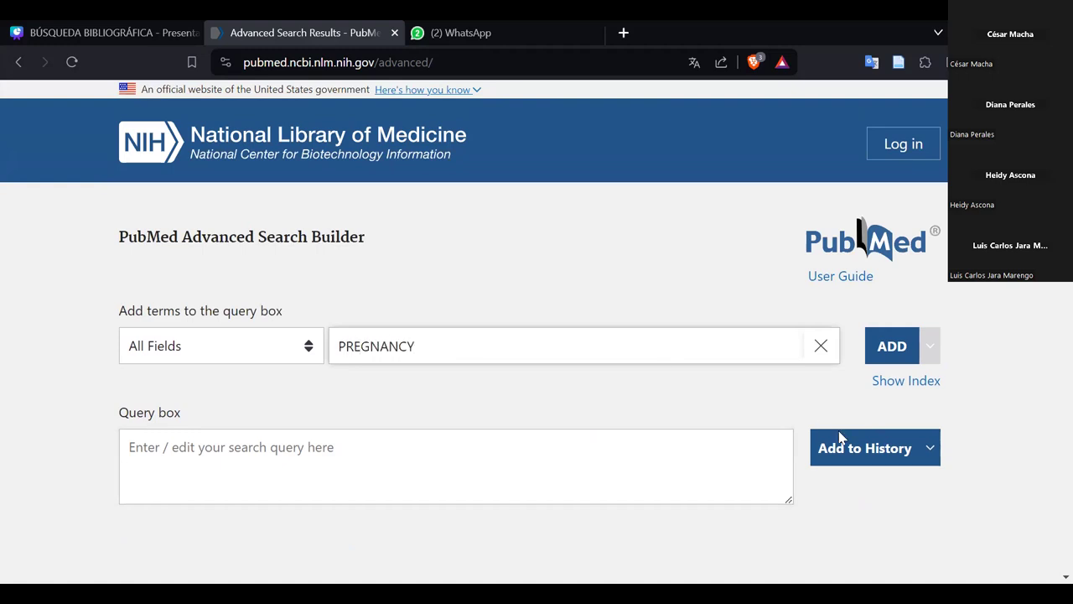
{"action": "left_click", "coordinate": [840, 438]}
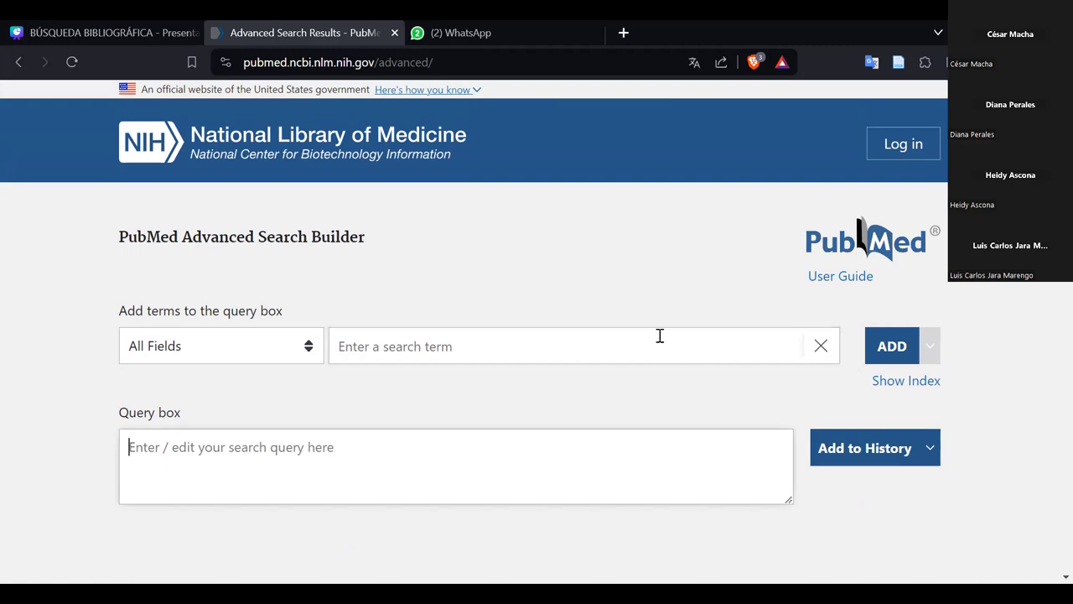
Enter PREECLAMPSIA as a separate all-fields term and save that search to the history.
{"action": "left_click", "coordinate": [544, 333]}
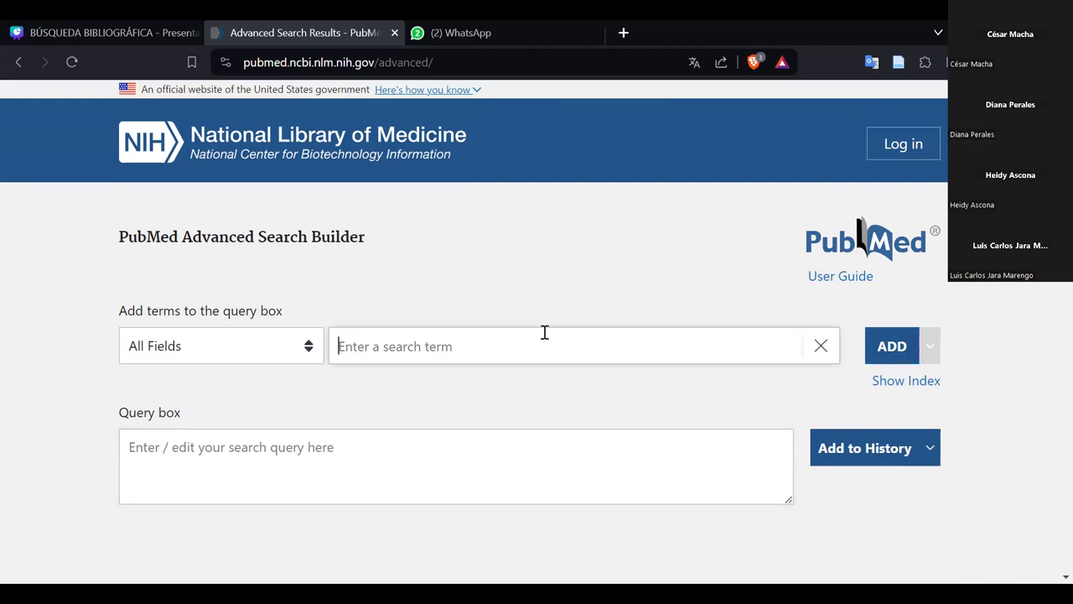
{"action": "type", "text": "P"}
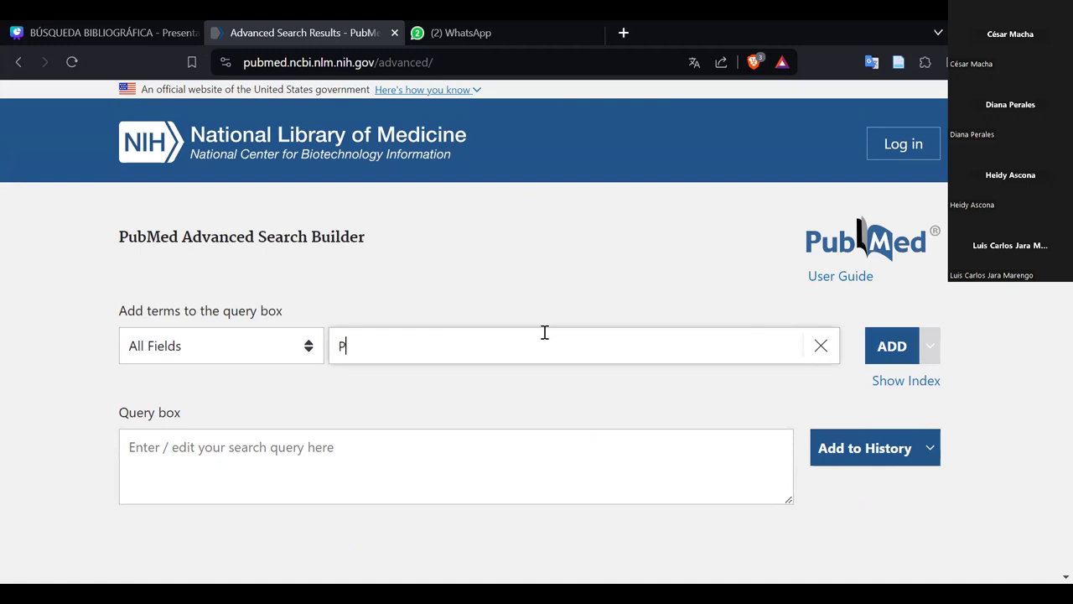
{"action": "type", "text": "REECLAMPSIA"}
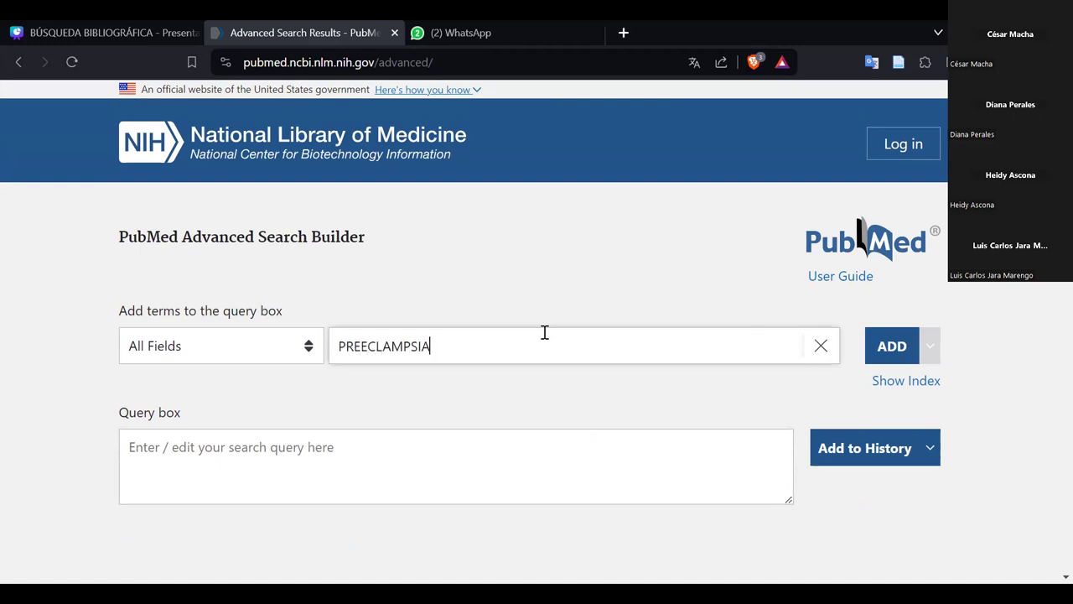
{"action": "key", "text": "Return"}
{"action": "left_click", "coordinate": [880, 449]}
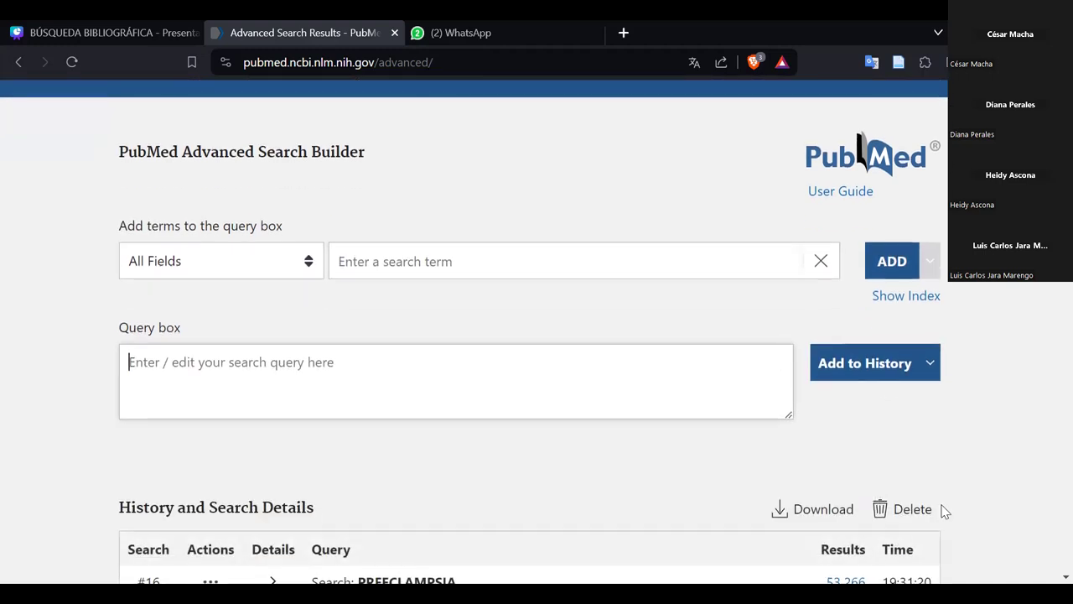
Examine the saved searches in the history, including the expanded query details of the PREGNANCY search.
{"action": "scroll", "coordinate": [788, 448], "scroll_direction": "down", "scroll_amount": 2}
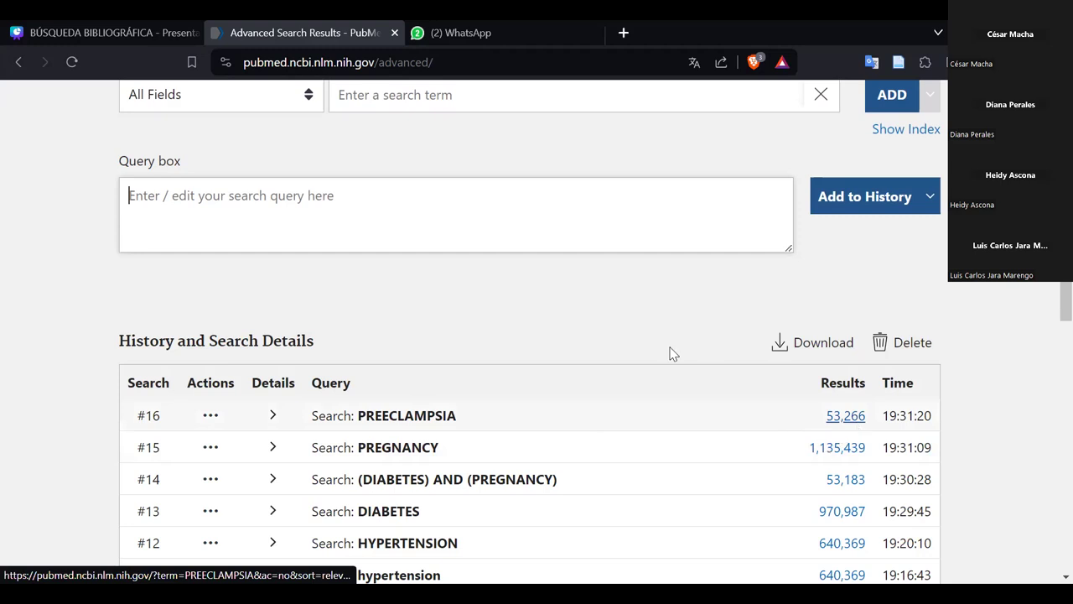
{"action": "scroll", "coordinate": [677, 348], "scroll_direction": "up", "scroll_amount": 1}
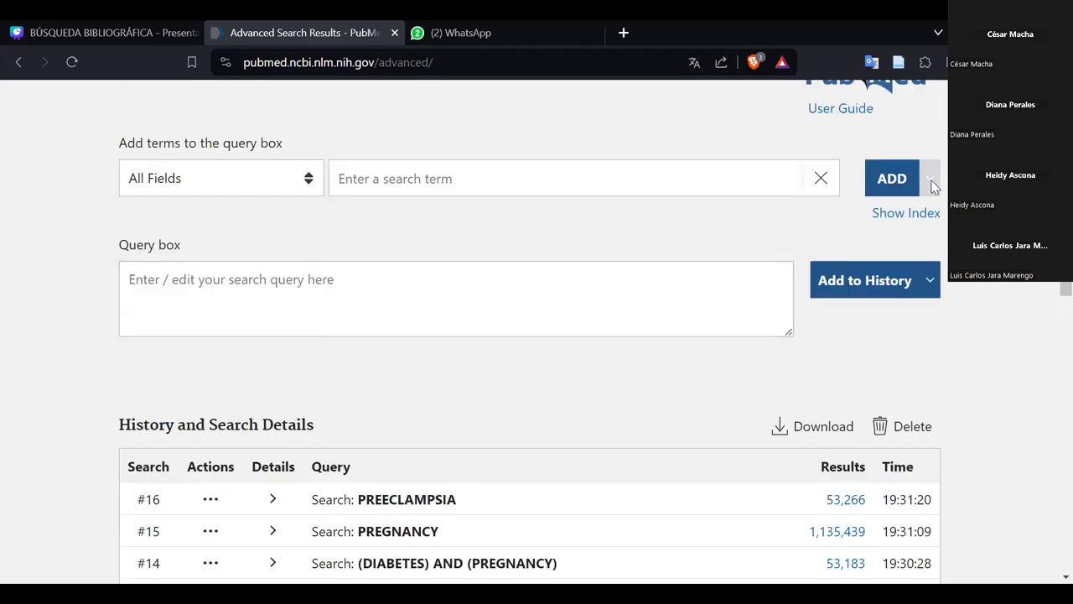
{"action": "left_click", "coordinate": [593, 533]}
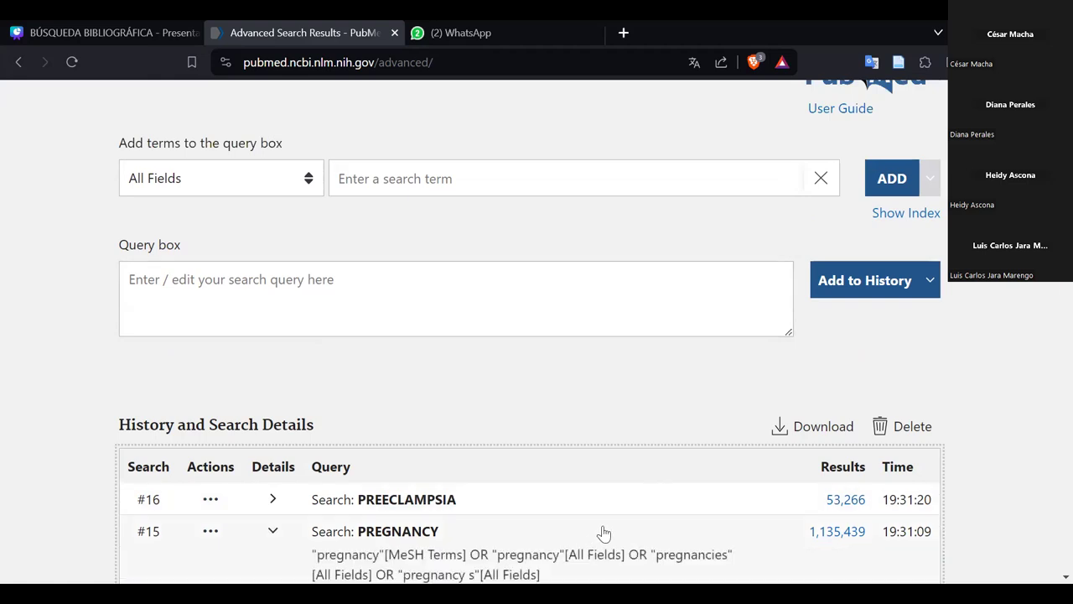
{"action": "scroll", "coordinate": [606, 531], "scroll_direction": "down", "scroll_amount": 1}
{"action": "left_click", "coordinate": [354, 445]}
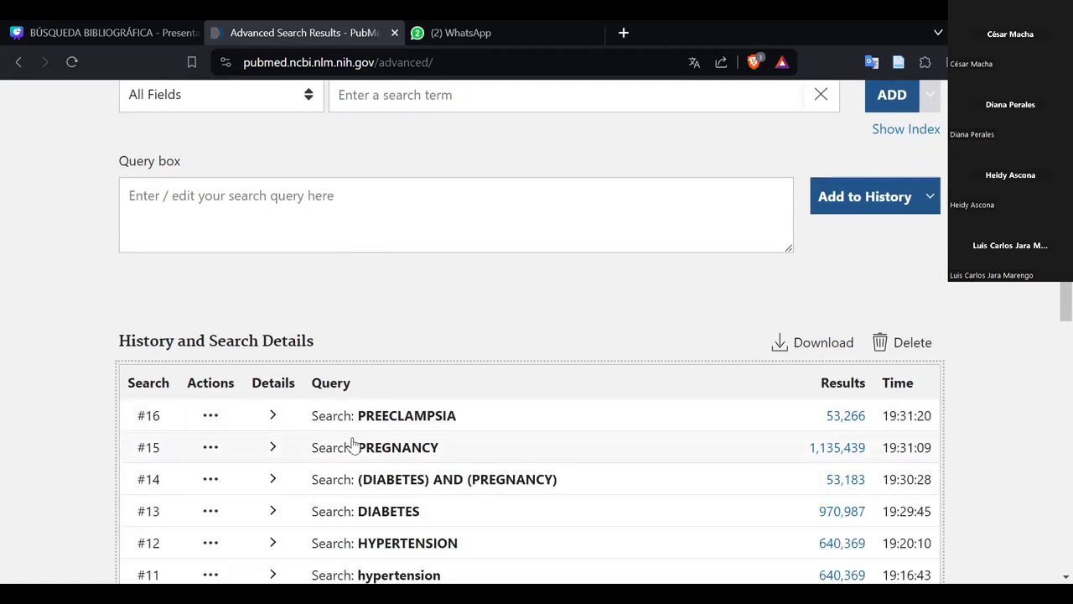
{"action": "left_click", "coordinate": [929, 196]}
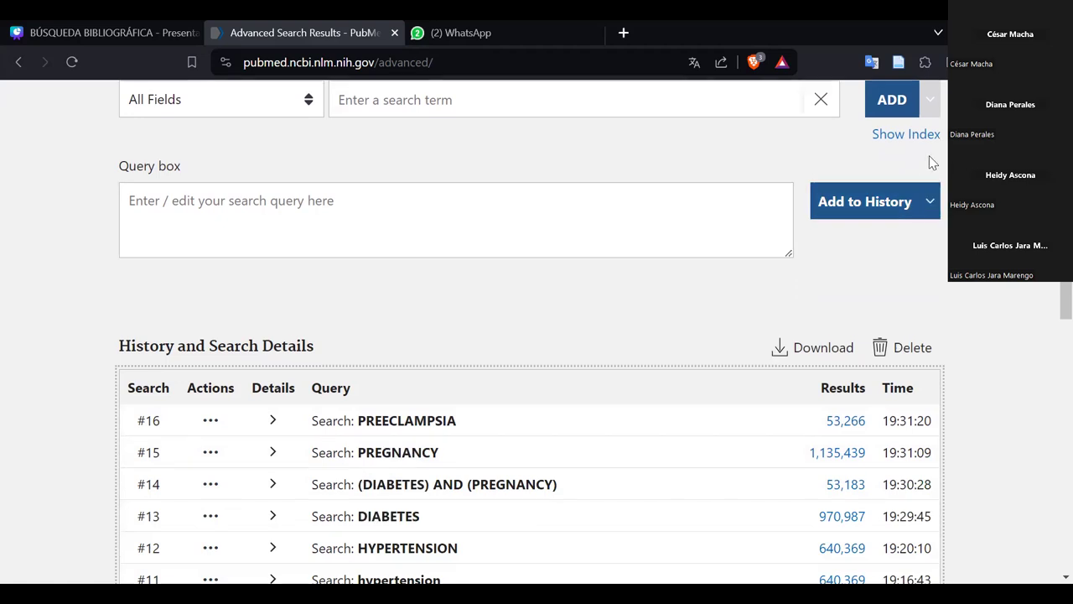
{"action": "scroll", "coordinate": [905, 176], "scroll_direction": "up", "scroll_amount": 1}
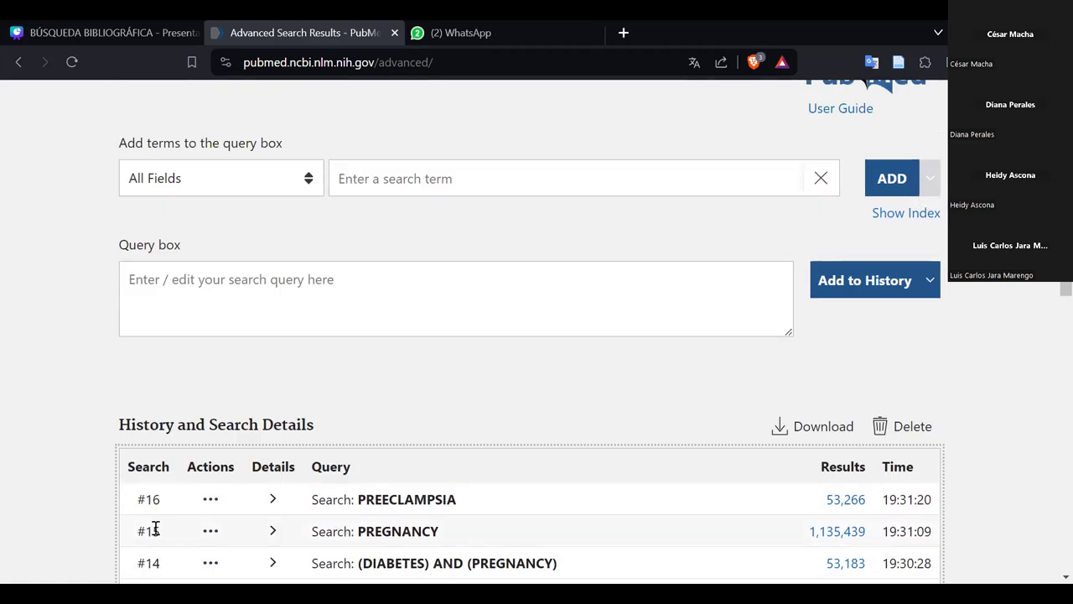
{"action": "left_click", "coordinate": [423, 283]}
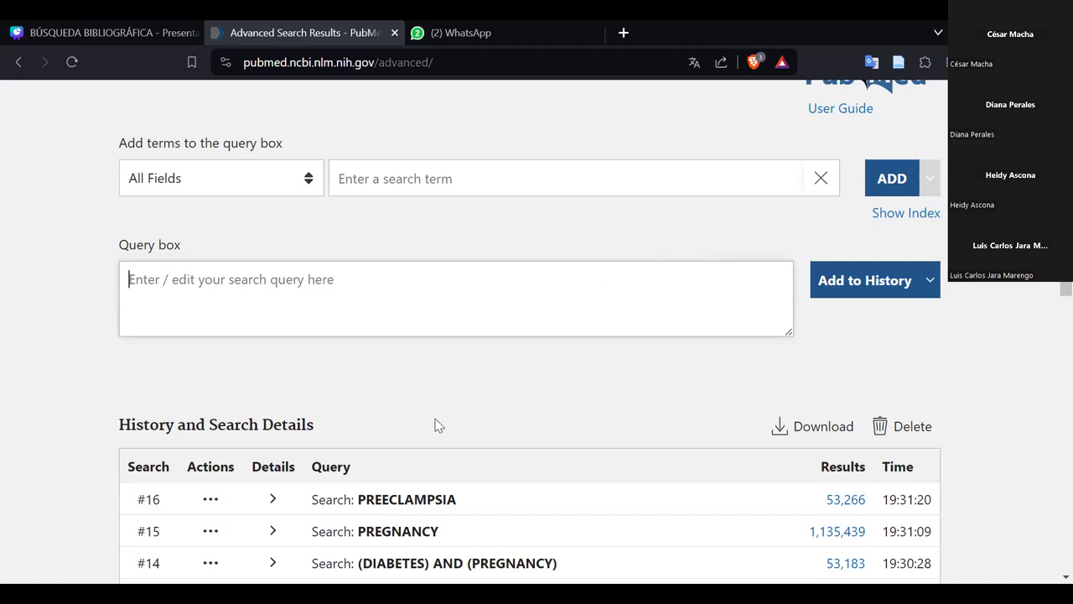
{"action": "scroll", "coordinate": [434, 427], "scroll_direction": "down", "scroll_amount": 1}
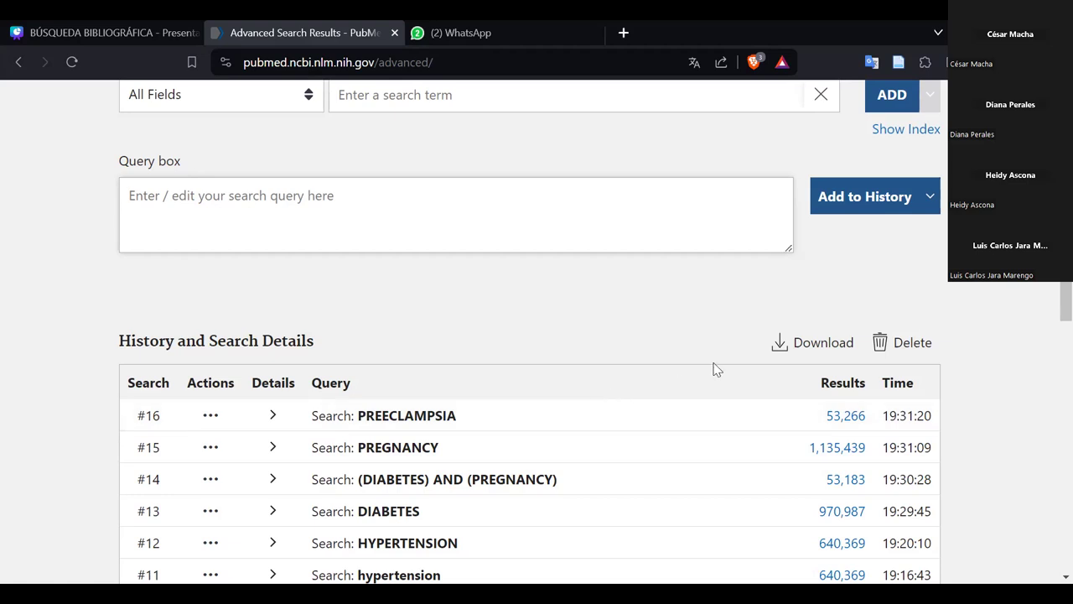
Combine saved searches #15 and #16 with OR, save the query to the search history and view its entry.
{"action": "scroll", "coordinate": [515, 398], "scroll_direction": "up", "scroll_amount": 1}
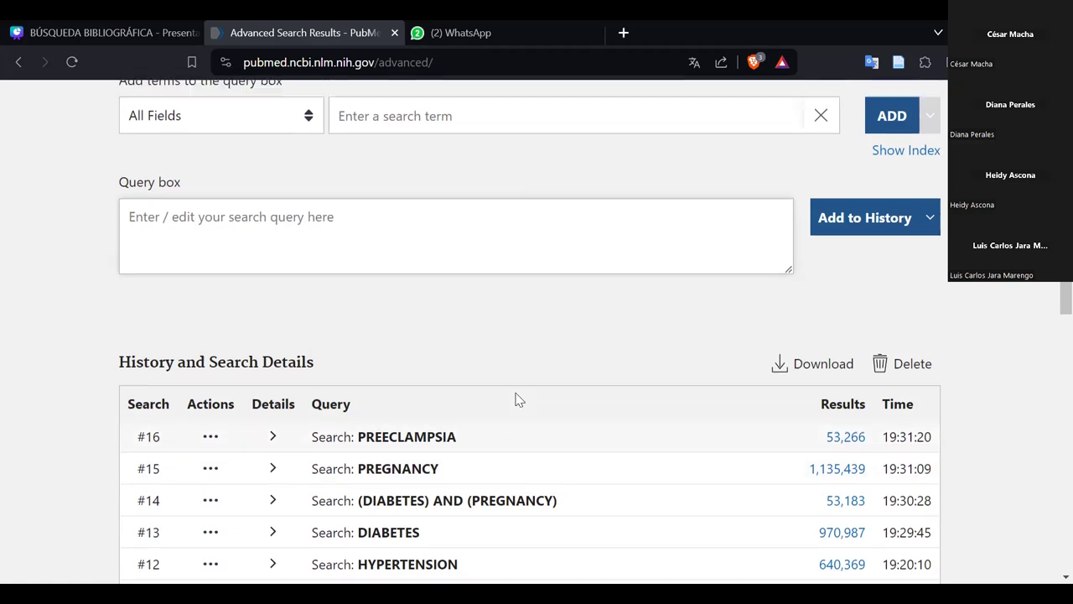
{"action": "left_click", "coordinate": [495, 188]}
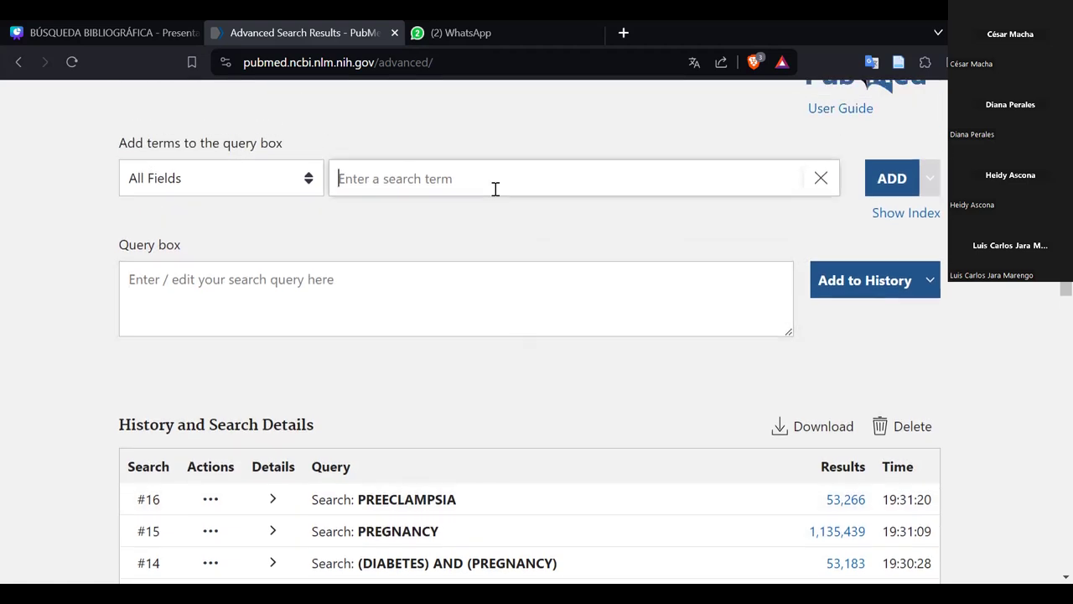
{"action": "left_click", "coordinate": [614, 303]}
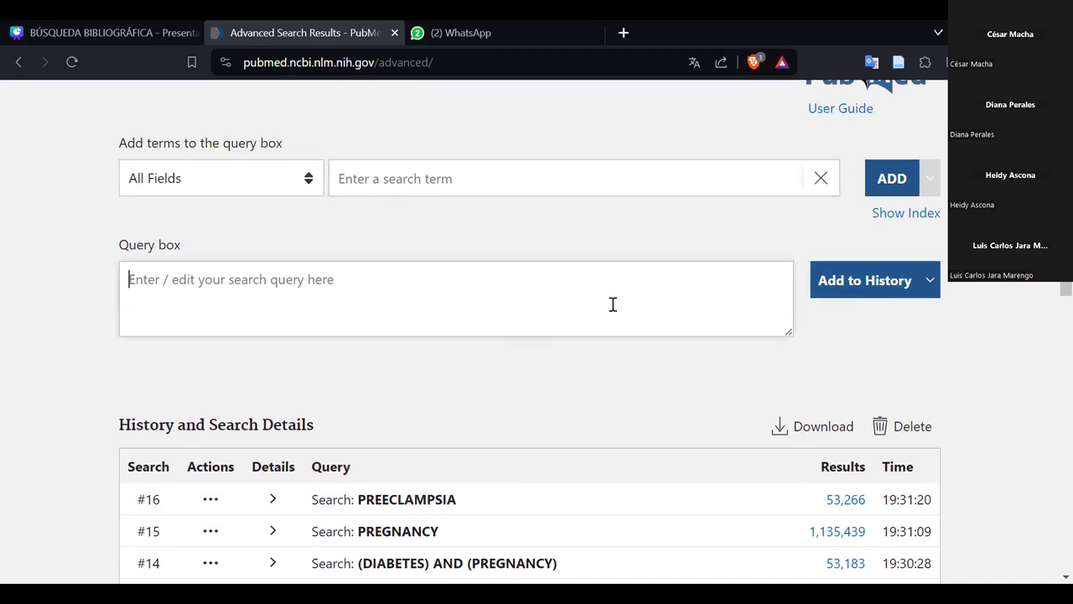
{"action": "type", "text": "#1"}
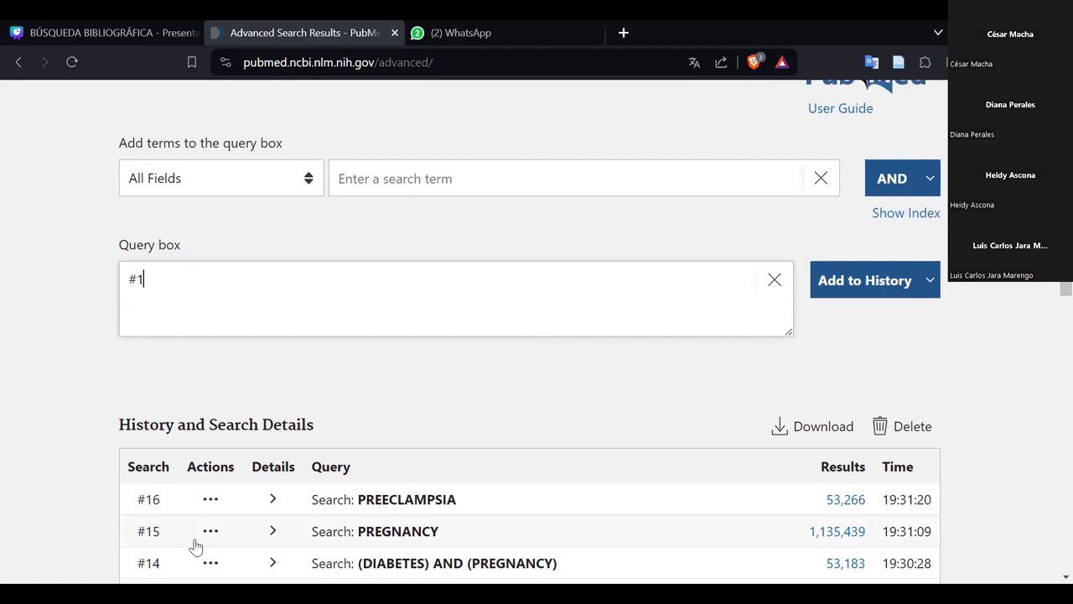
{"action": "type", "text": "5 OR"}
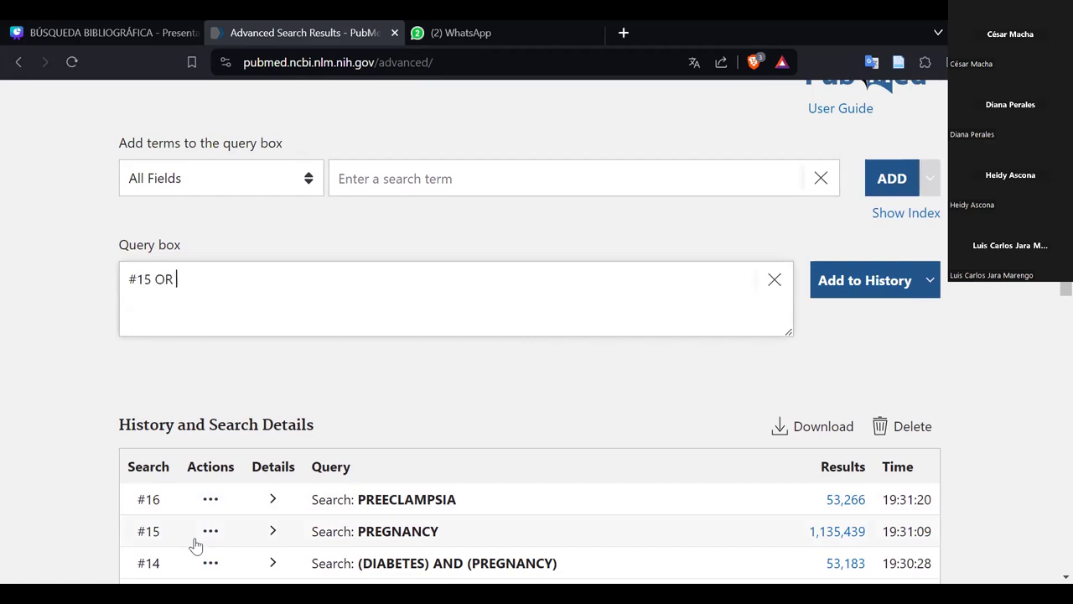
{"action": "type", "text": " #16"}
{"action": "left_click", "coordinate": [866, 289]}
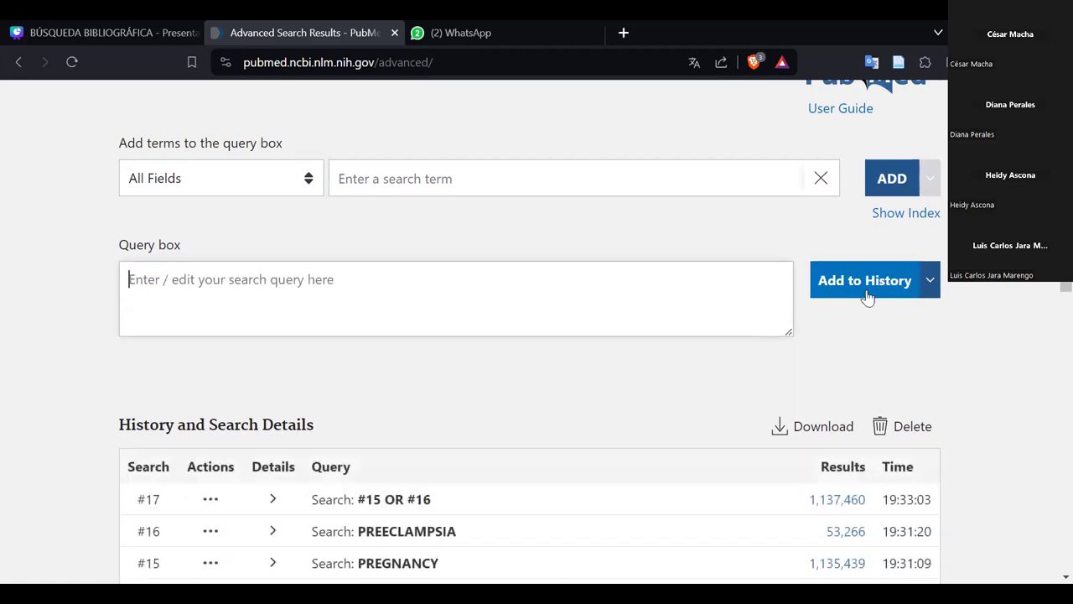
{"action": "scroll", "coordinate": [913, 316], "scroll_direction": "down", "scroll_amount": 1}
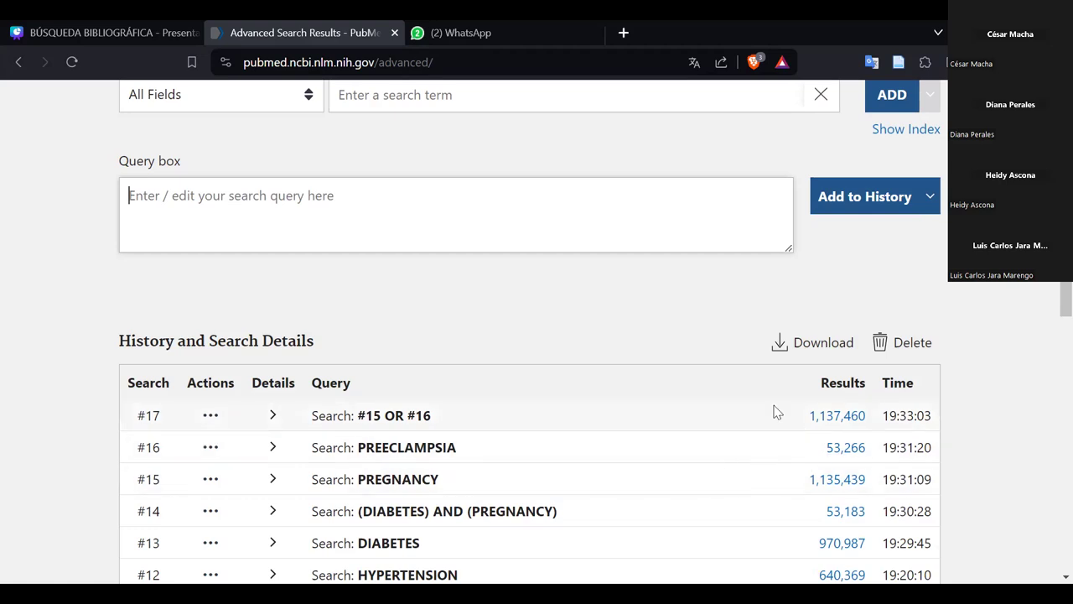
{"action": "scroll", "coordinate": [778, 338], "scroll_direction": "up", "scroll_amount": 2}
{"action": "scroll", "coordinate": [778, 339], "scroll_direction": "down", "scroll_amount": 2}
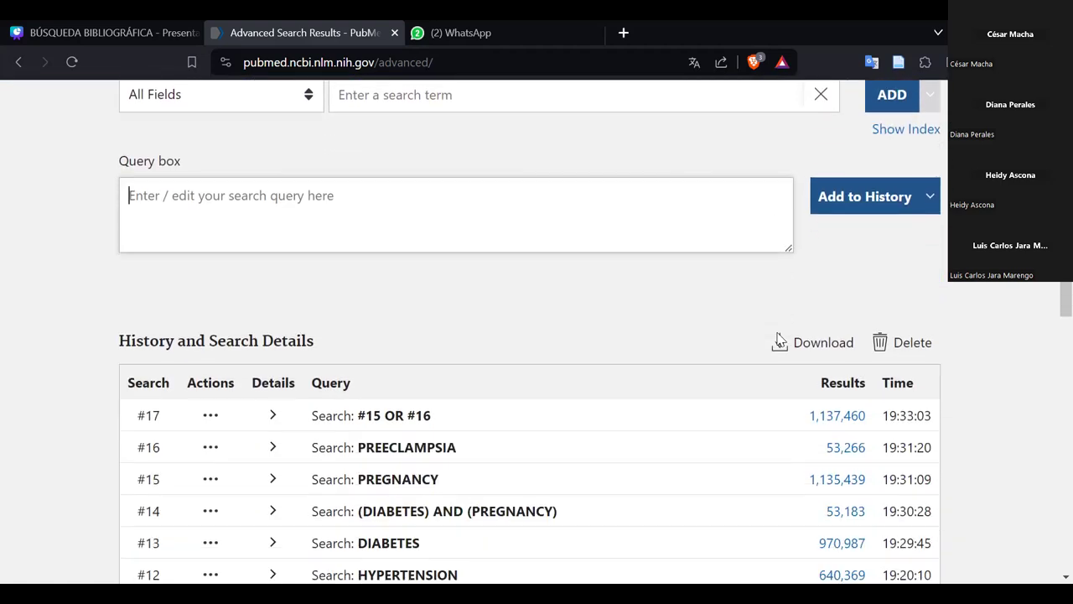
{"action": "scroll", "coordinate": [779, 339], "scroll_direction": "down", "scroll_amount": 1}
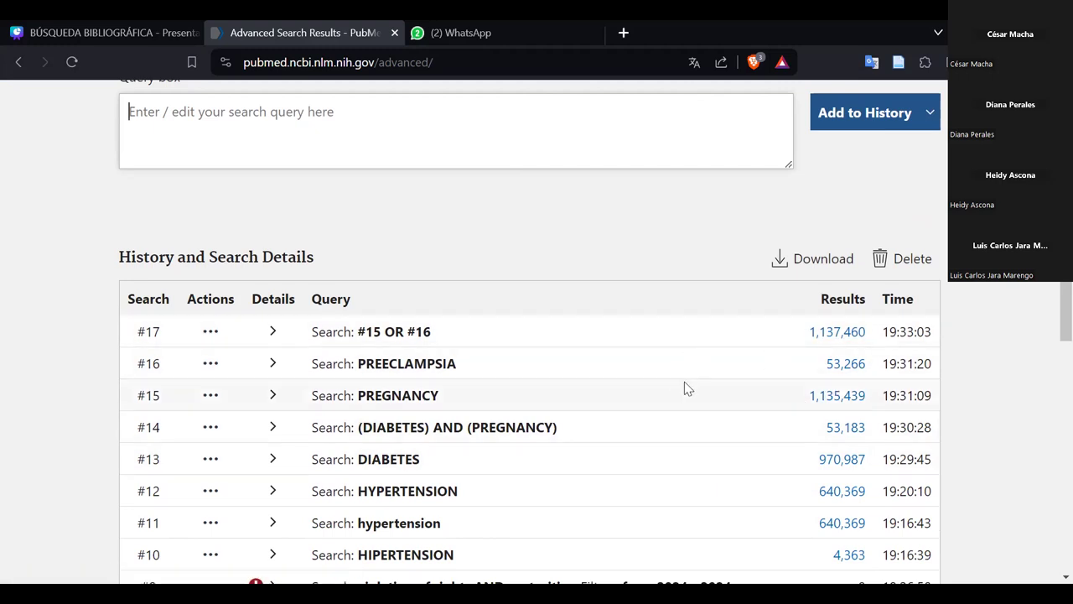
Enter DIABETES as a separate all-fields term and save that search to the history.
{"action": "scroll", "coordinate": [688, 388], "scroll_direction": "up", "scroll_amount": 3}
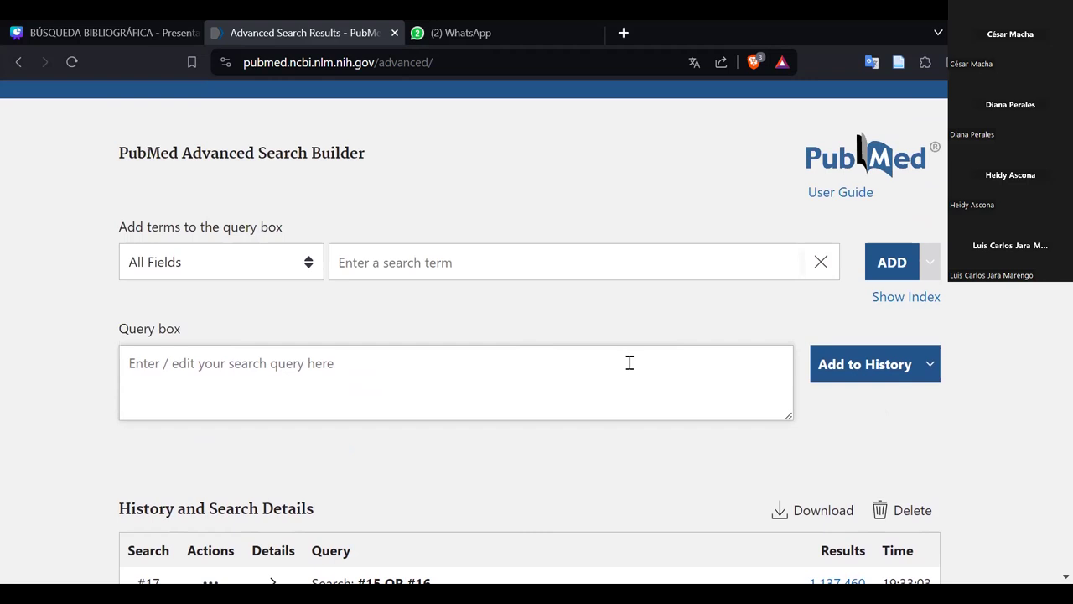
{"action": "scroll", "coordinate": [638, 348], "scroll_direction": "up", "scroll_amount": 1}
{"action": "left_click", "coordinate": [643, 345]}
{"action": "type", "text": "DIABETES"}
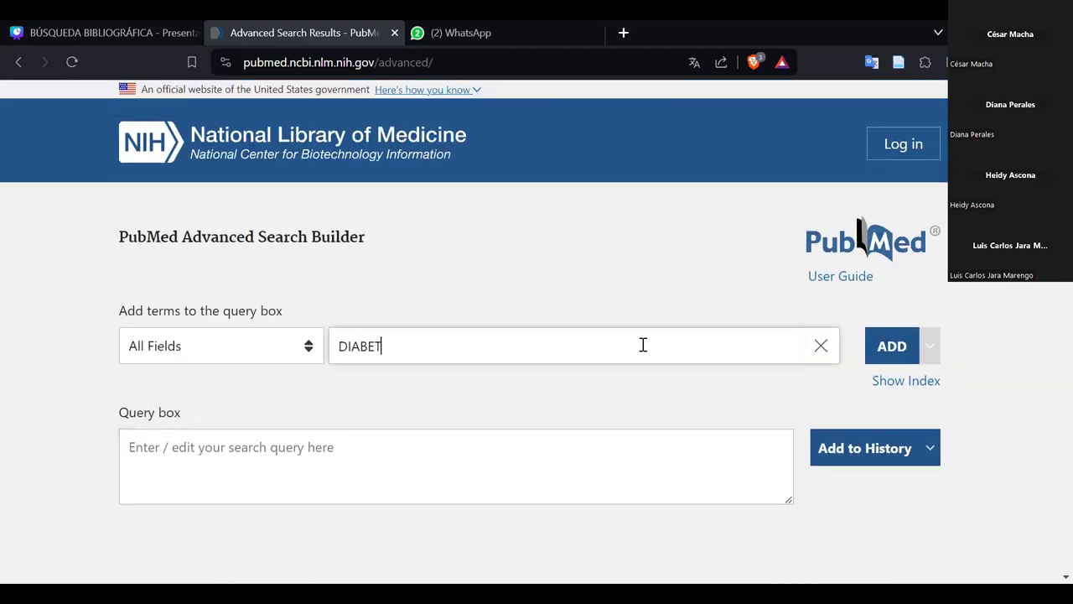
{"action": "left_click", "coordinate": [927, 350]}
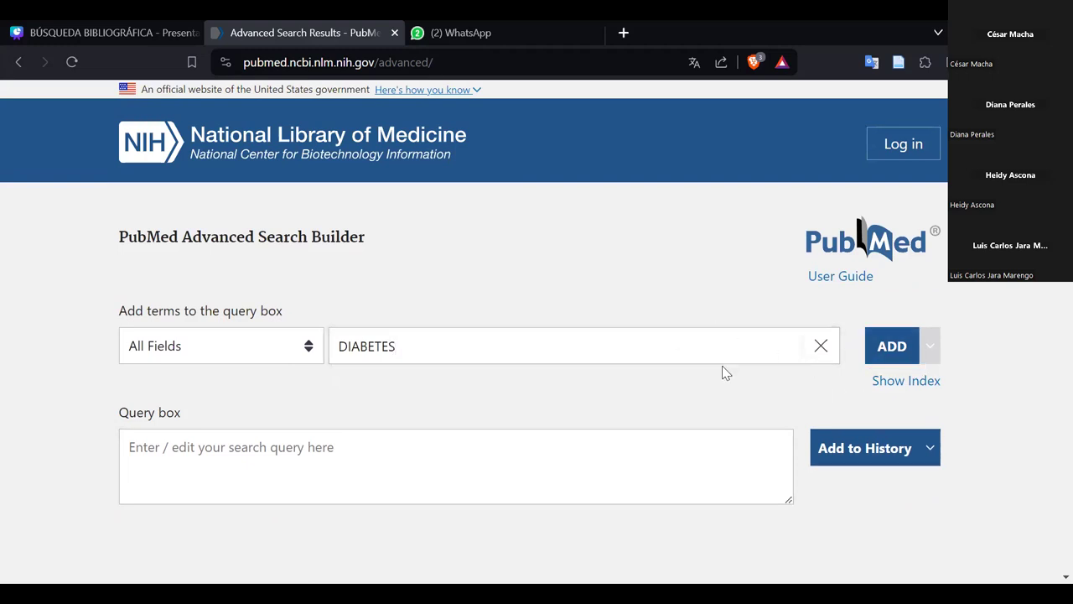
{"action": "left_click", "coordinate": [892, 352]}
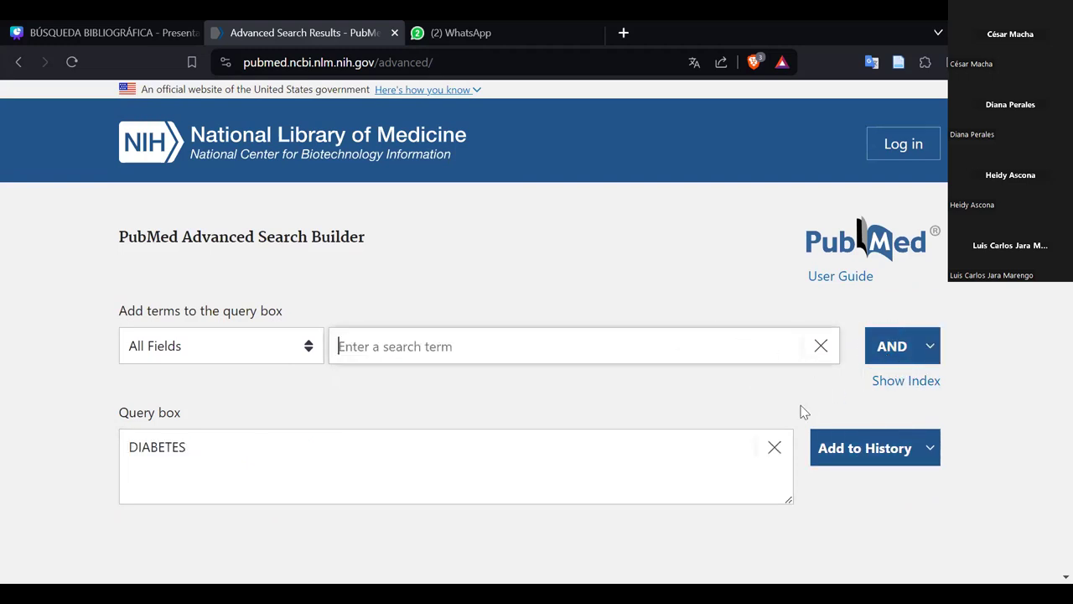
{"action": "left_click", "coordinate": [847, 451]}
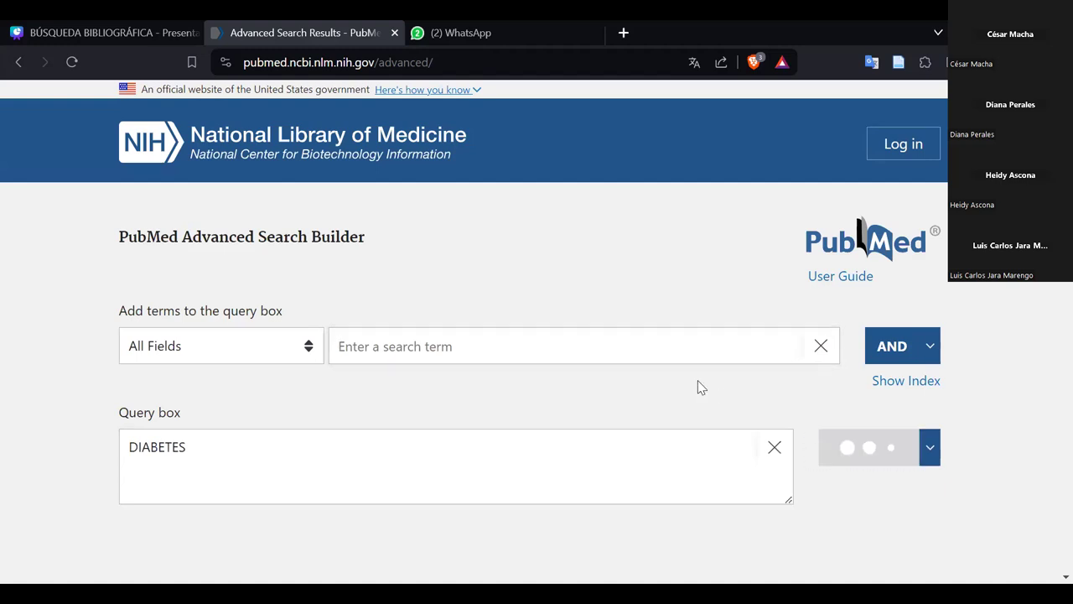
{"action": "left_click", "coordinate": [662, 354]}
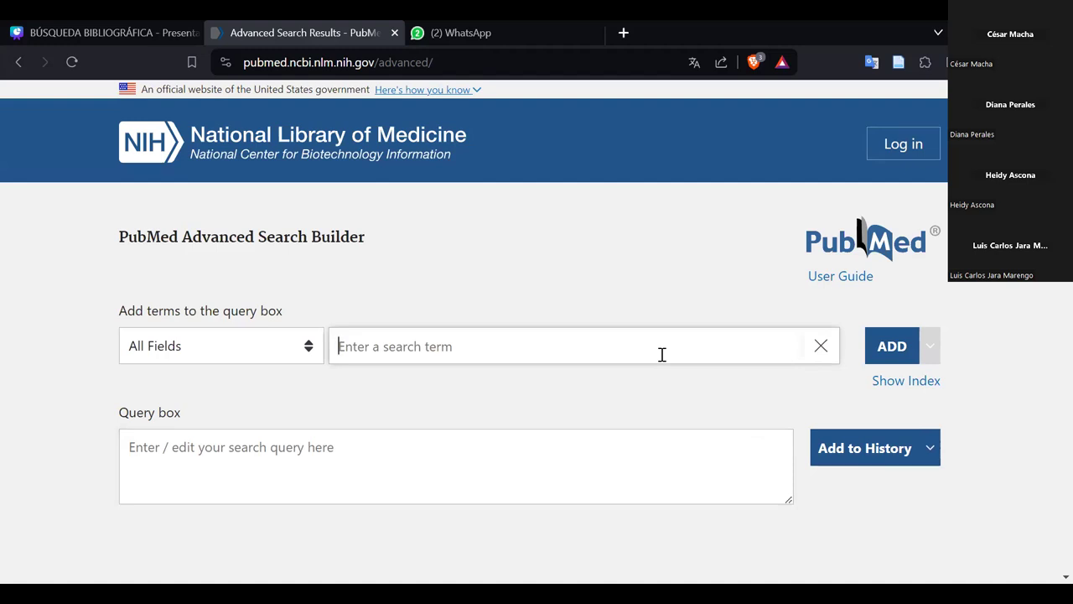
{"action": "type", "text": "PREGNAN"}
{"action": "key", "text": "BackSpace"}
{"action": "key", "text": "BackSpace"}
{"action": "key", "text": "BackSpace"}
{"action": "key", "text": "BackSpace"}
{"action": "key", "text": "BackSpace"}
{"action": "key", "text": "BackSpace"}
{"action": "key", "text": "BackSpace"}
Exclude saved search #15 from #13 with the query #13 NOT #15 and save it to the search history.
{"action": "scroll", "coordinate": [659, 377], "scroll_direction": "down", "scroll_amount": 2}
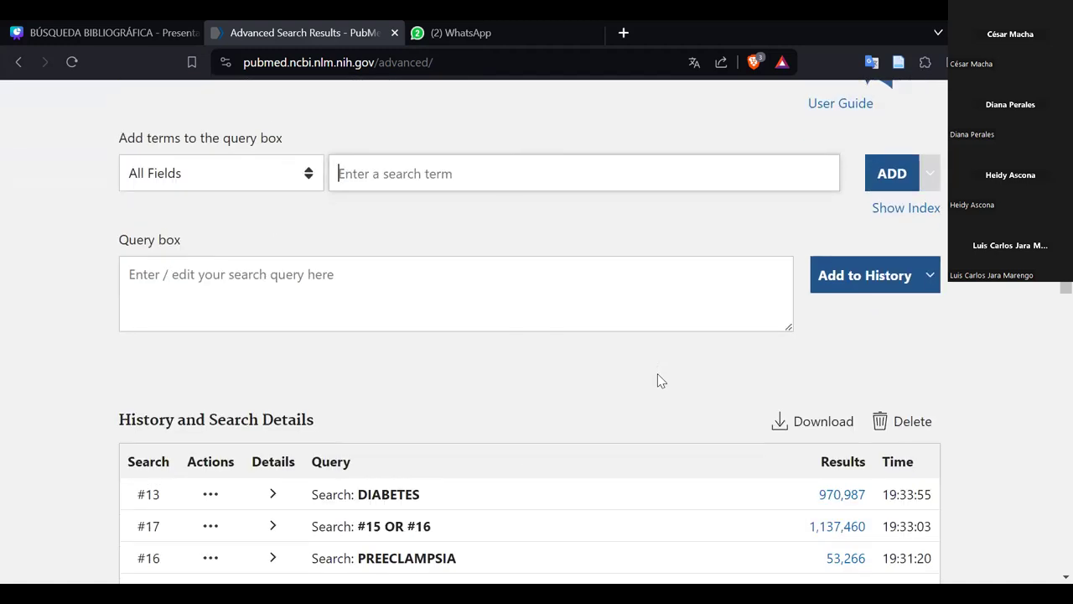
{"action": "scroll", "coordinate": [659, 379], "scroll_direction": "down", "scroll_amount": 1}
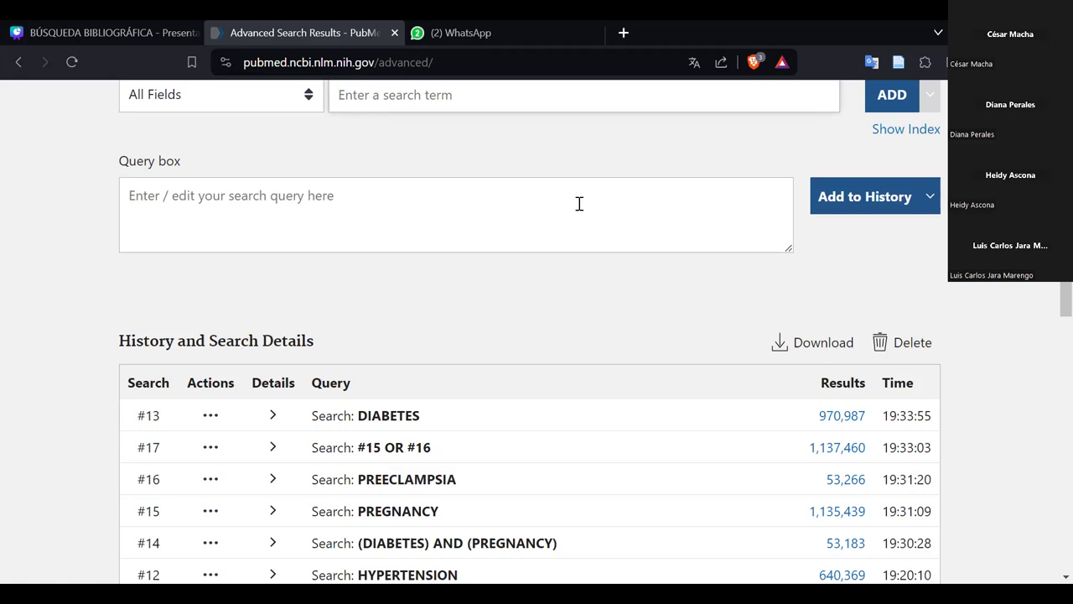
{"action": "left_click", "coordinate": [616, 241]}
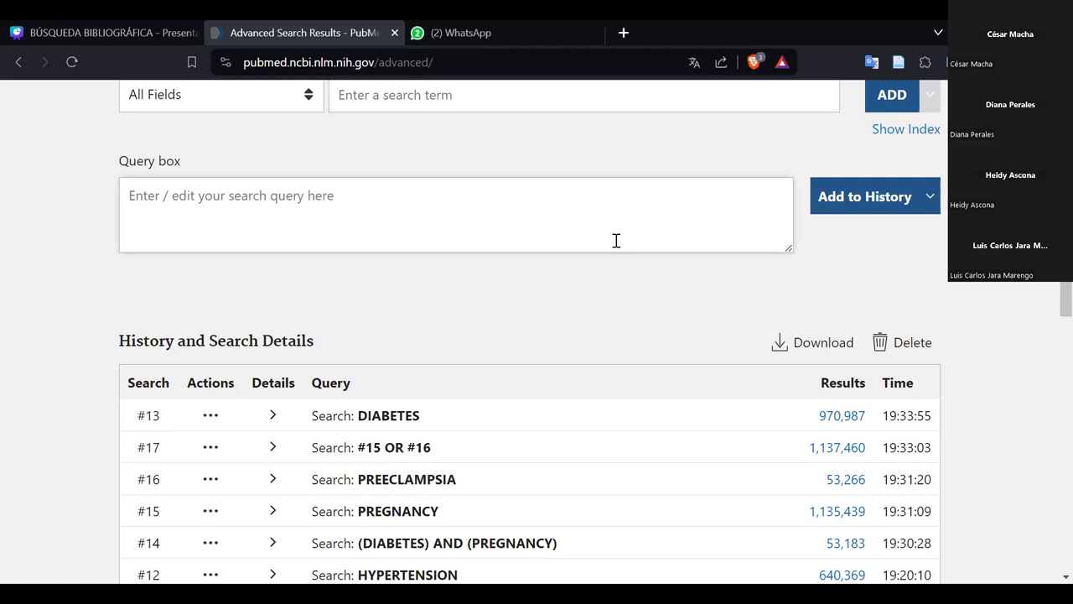
{"action": "type", "text": "#13"}
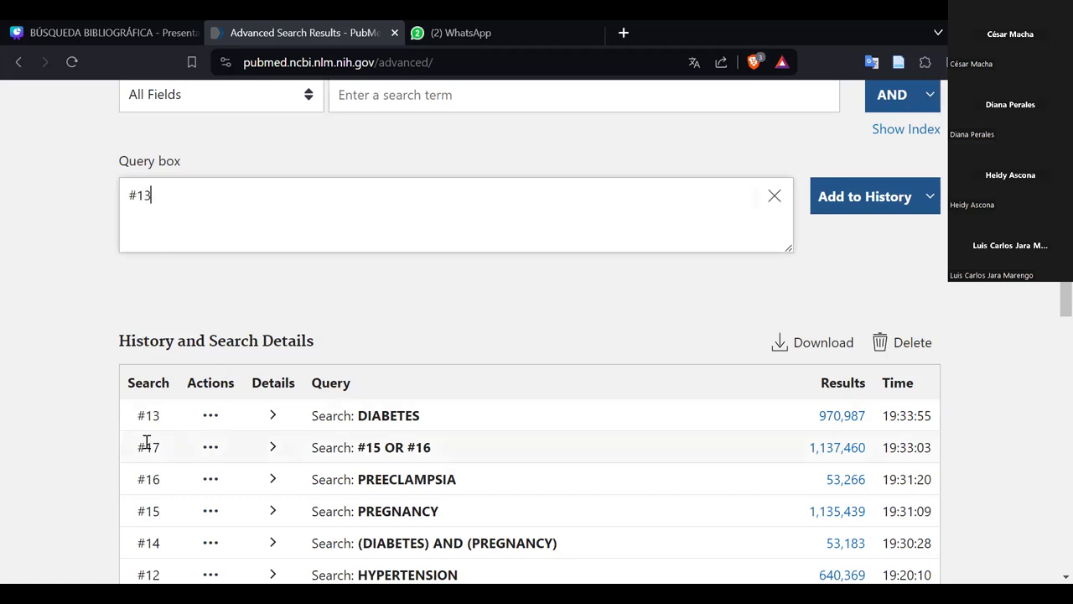
{"action": "scroll", "coordinate": [130, 453], "scroll_direction": "down", "scroll_amount": 1}
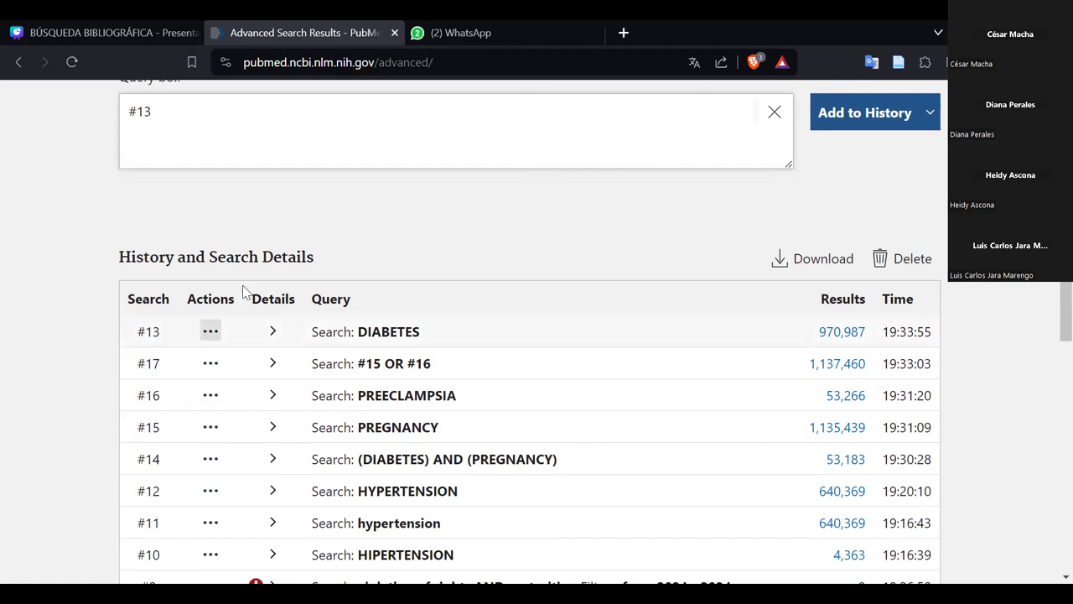
{"action": "type", "text": "N"}
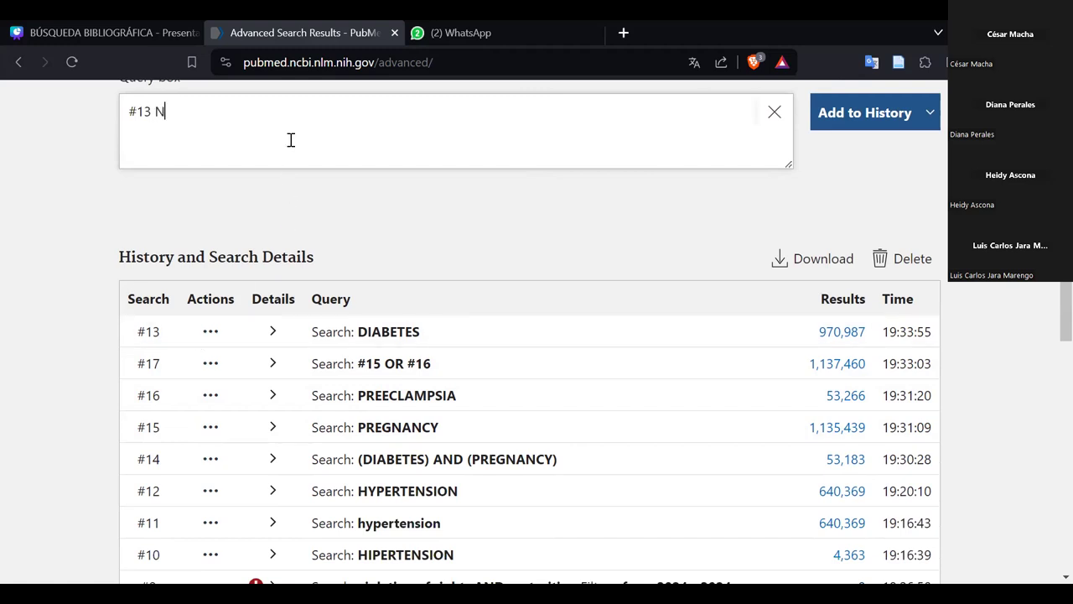
{"action": "type", "text": "OT #15"}
{"action": "scroll", "coordinate": [757, 296], "scroll_direction": "up", "scroll_amount": 1}
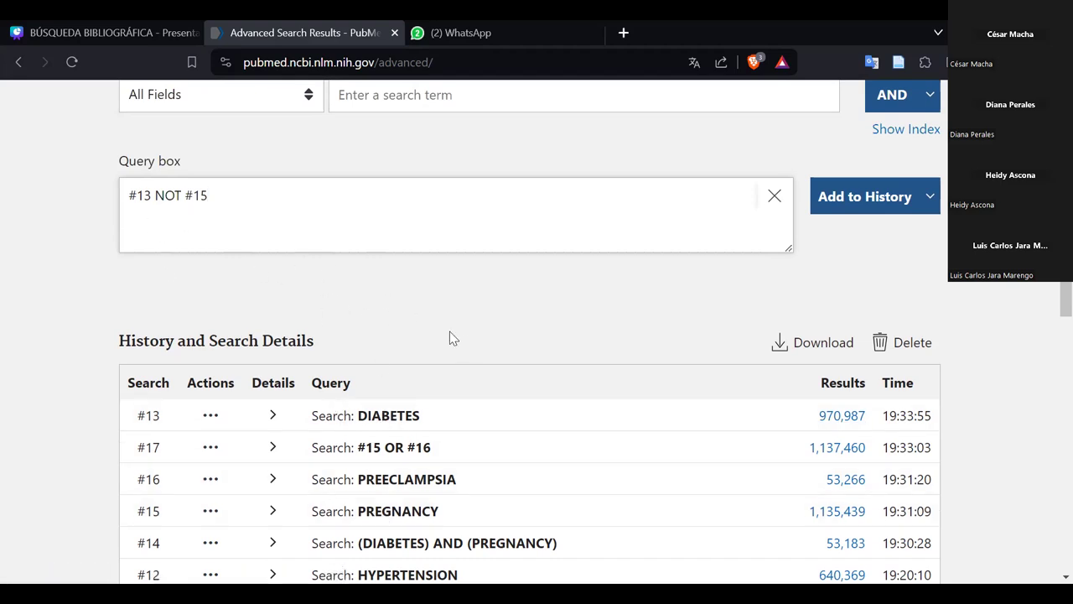
{"action": "left_click", "coordinate": [841, 209]}
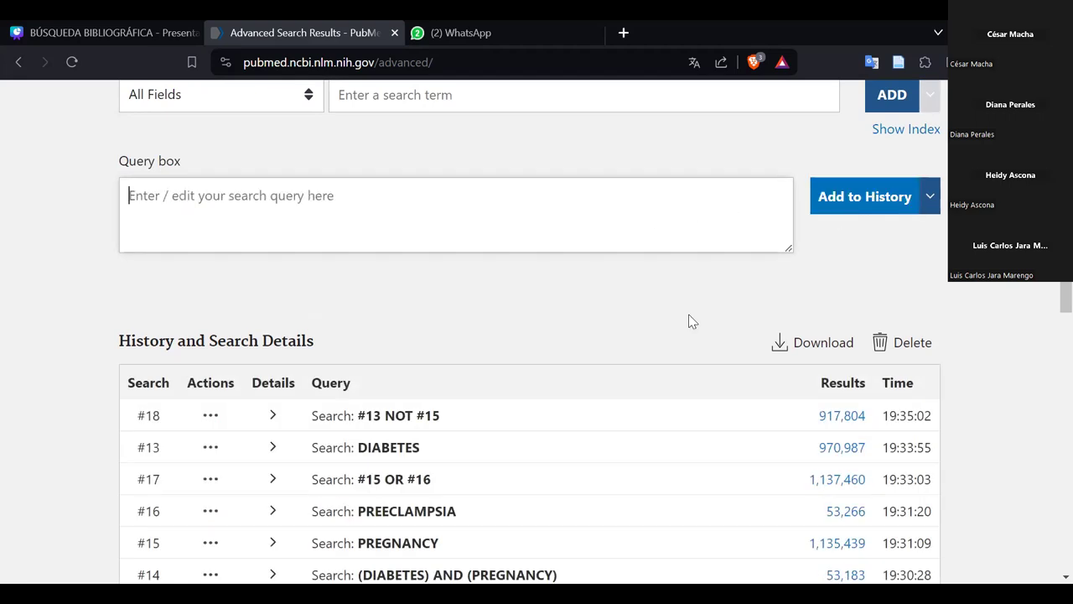
{"action": "scroll", "coordinate": [503, 357], "scroll_direction": "down", "scroll_amount": 1}
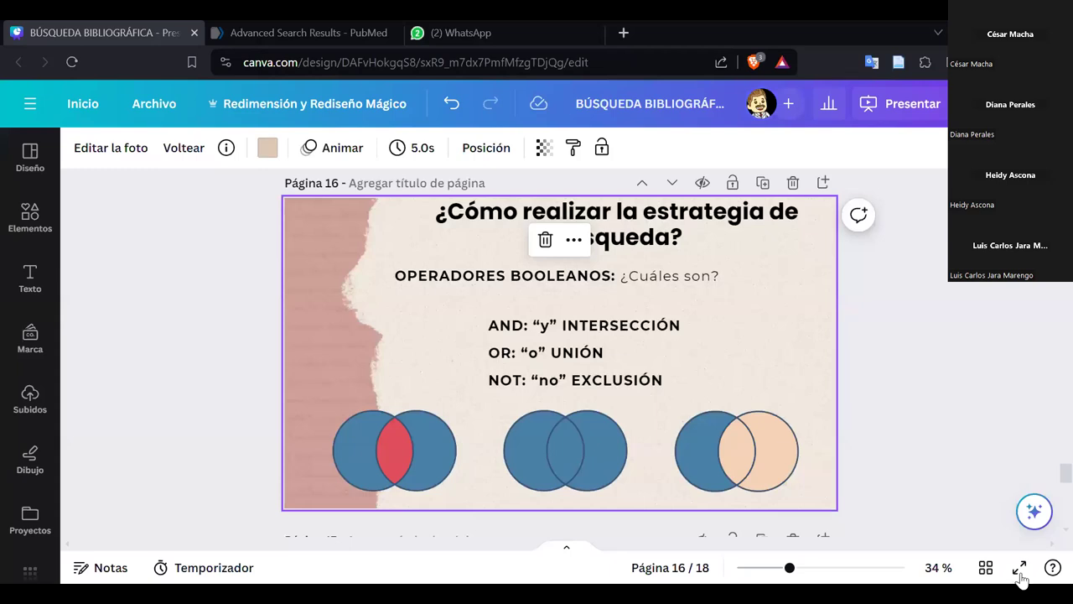
Show page 16 of the Canva presentation, the Boolean operators slide, in full screen.
{"action": "left_click", "coordinate": [1020, 569]}
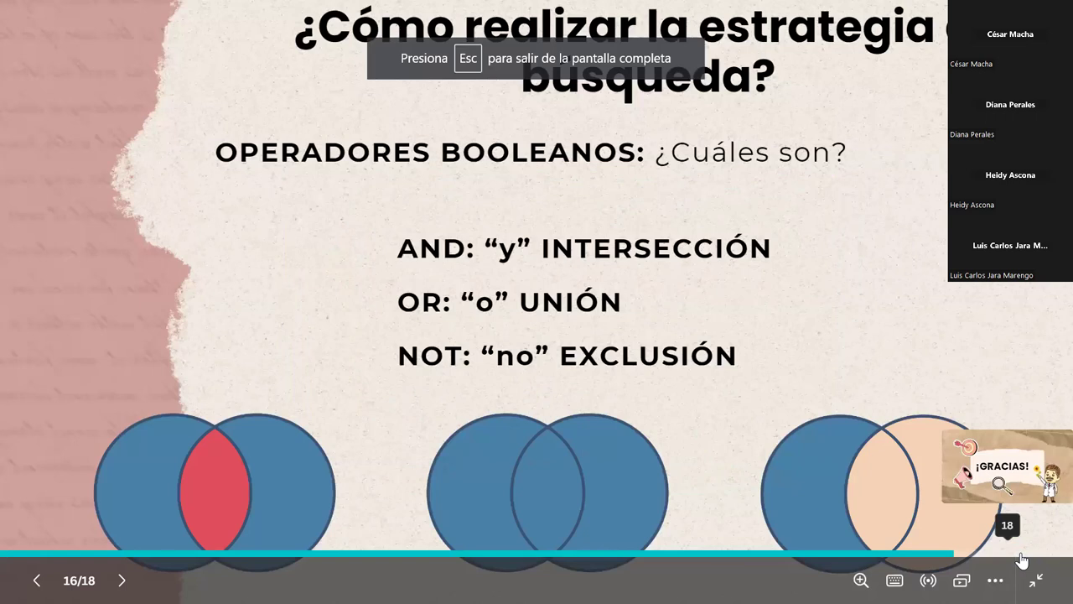